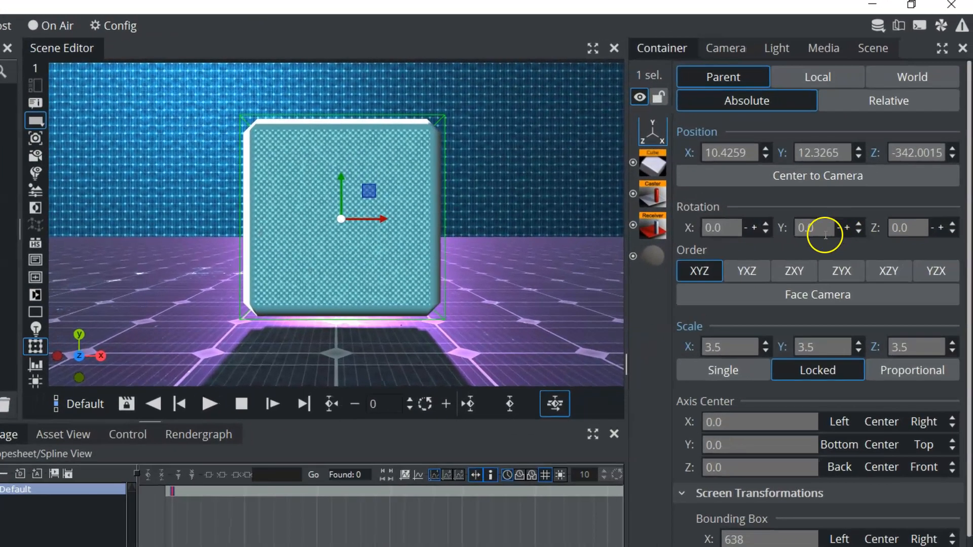
# Step: Keyframe the cube's Y rotation at 0 on frame 0 and at 360 degrees on frame 50
pyautogui.click(933, 168)
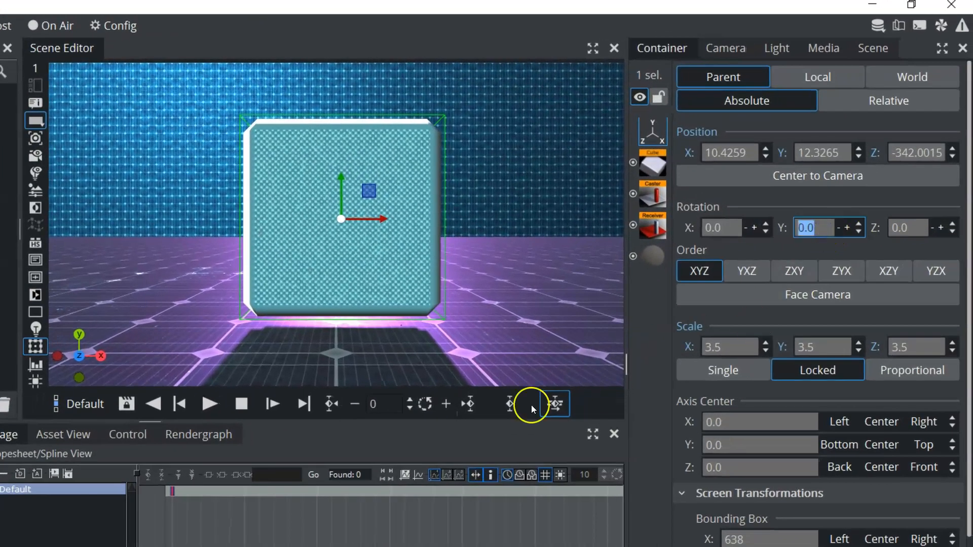
pyautogui.click(511, 405)
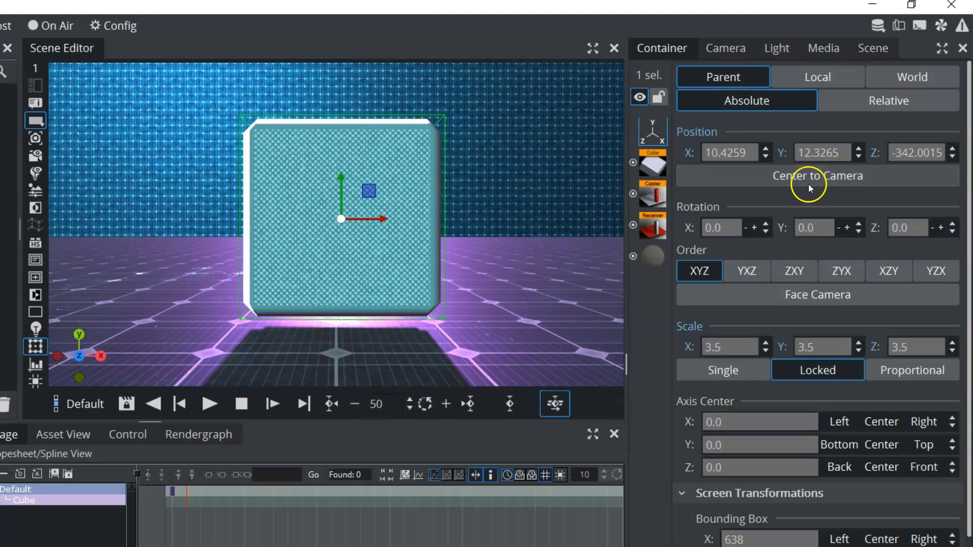
pyautogui.click(814, 227)
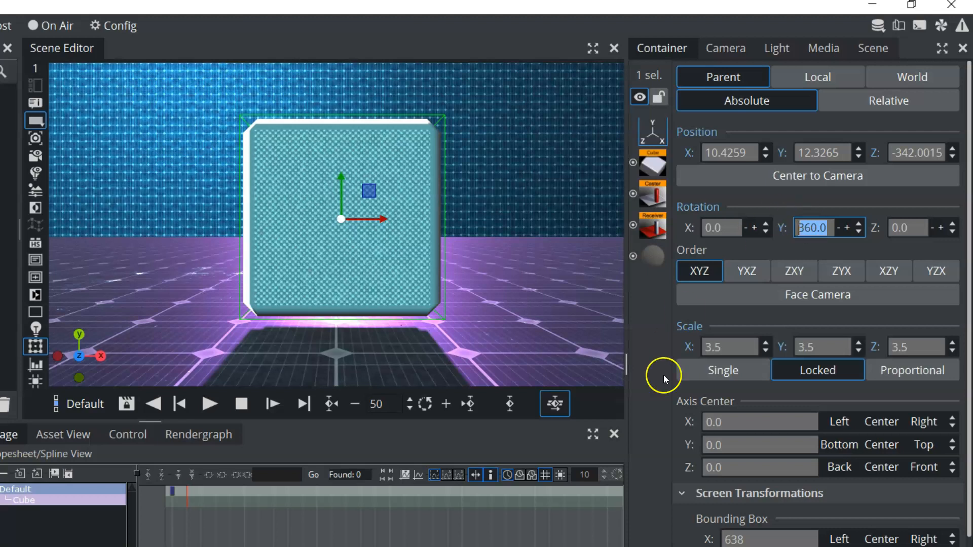
pyautogui.click(510, 404)
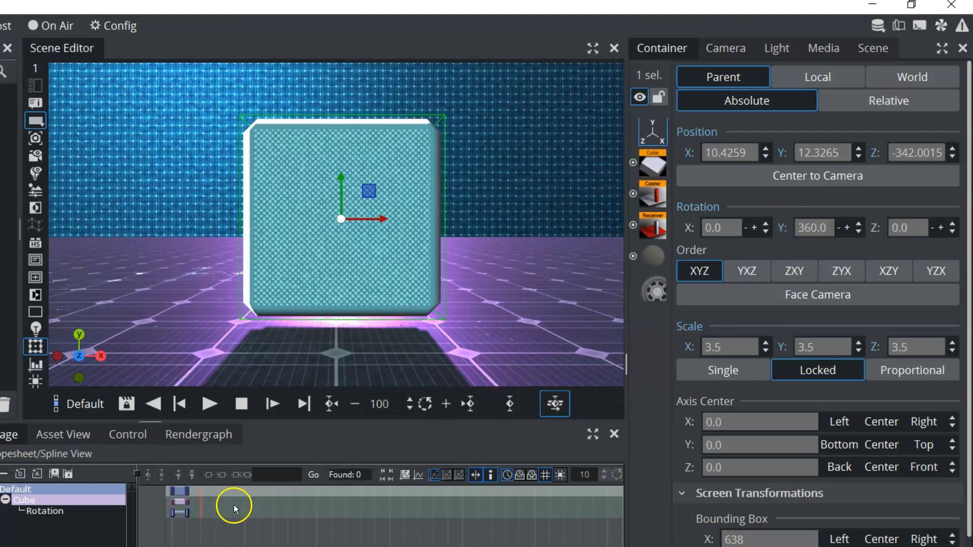
# Step: Lengthen the cube's spin by moving its last rotation keyframe to about 5 seconds (frame 256), and display the Rotation channel's repeat settings
pyautogui.moveTo(186, 516)
pyautogui.mouseDown()
pyautogui.moveTo(217, 517)
pyautogui.moveTo(203, 520)
pyautogui.mouseUp()
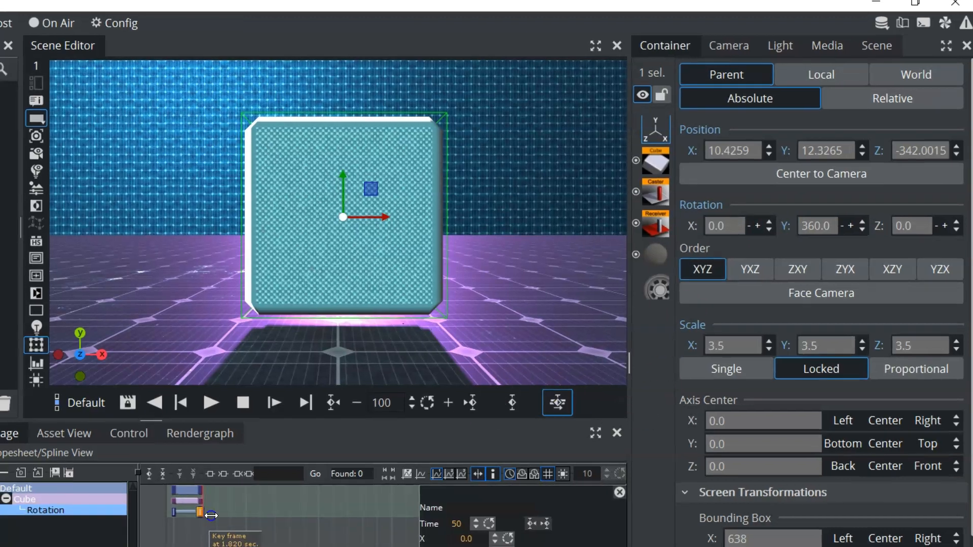
pyautogui.moveTo(331, 390); pyautogui.dragTo(487, 403)
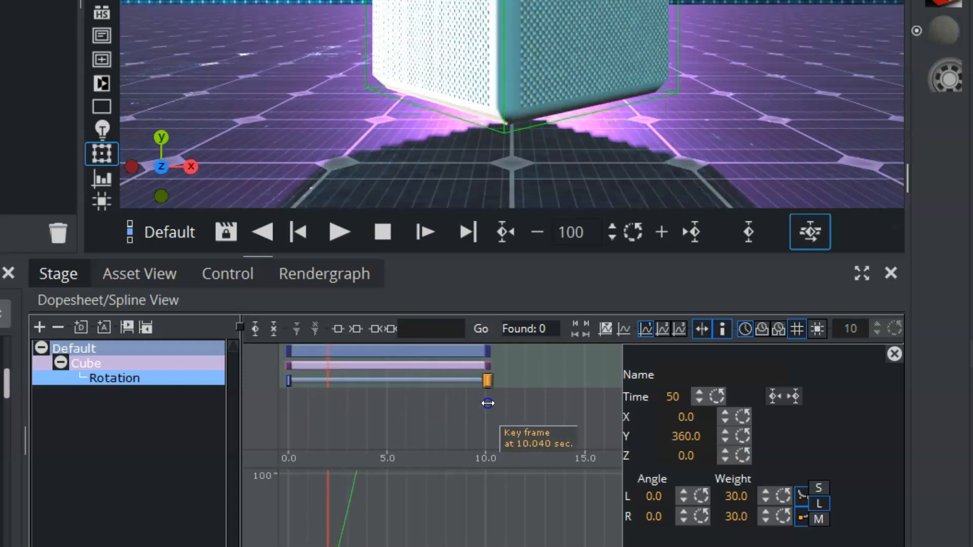
pyautogui.click(488, 352)
pyautogui.moveTo(488, 352); pyautogui.dragTo(419, 350)
pyautogui.moveTo(288, 386); pyautogui.dragTo(266, 393)
pyautogui.moveTo(343, 380); pyautogui.dragTo(275, 358)
pyautogui.moveTo(417, 383); pyautogui.dragTo(581, 386)
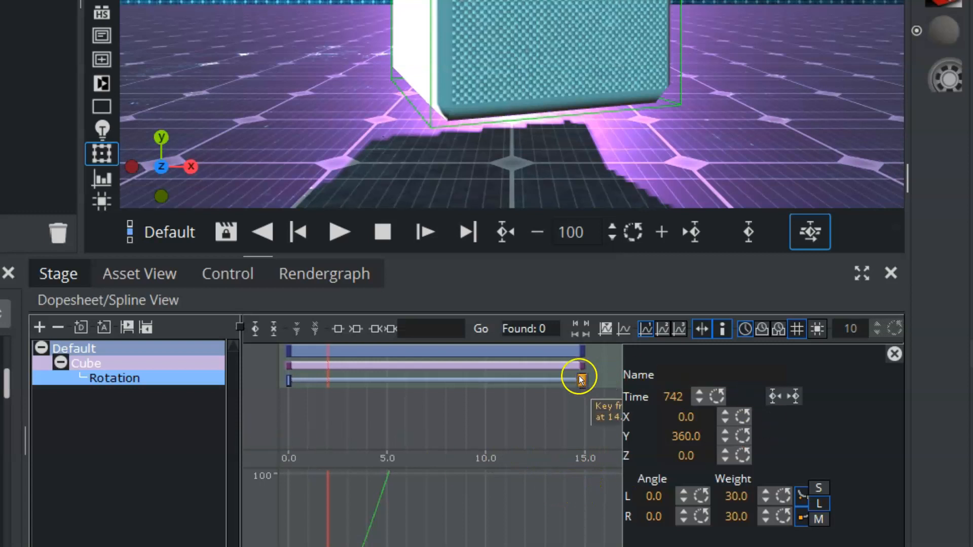
pyautogui.moveTo(581, 380); pyautogui.dragTo(390, 380)
pyautogui.click(292, 382)
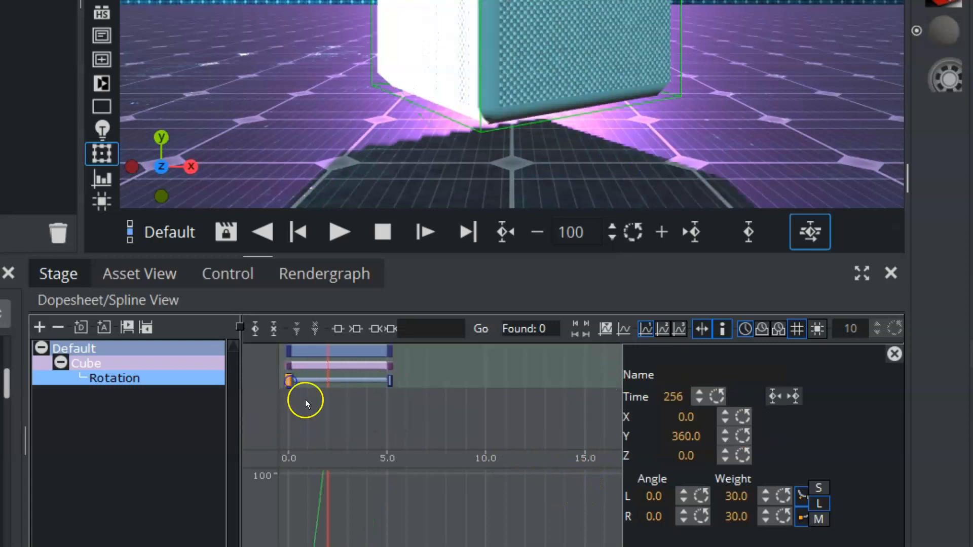
pyautogui.click(348, 383)
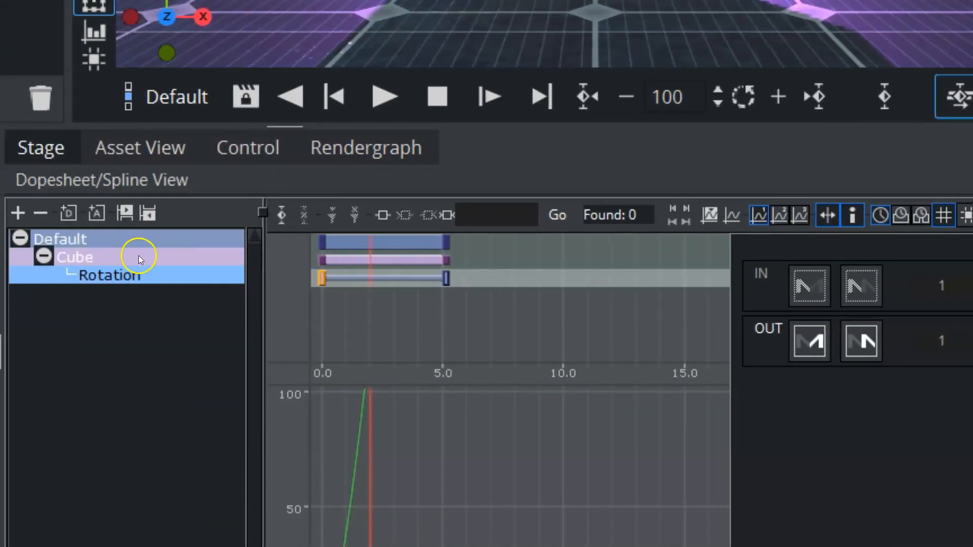
# Step: Try delaying the Cube channel's animation with an offset of 51 and shift it back to start at 0 seconds
pyautogui.click(140, 259)
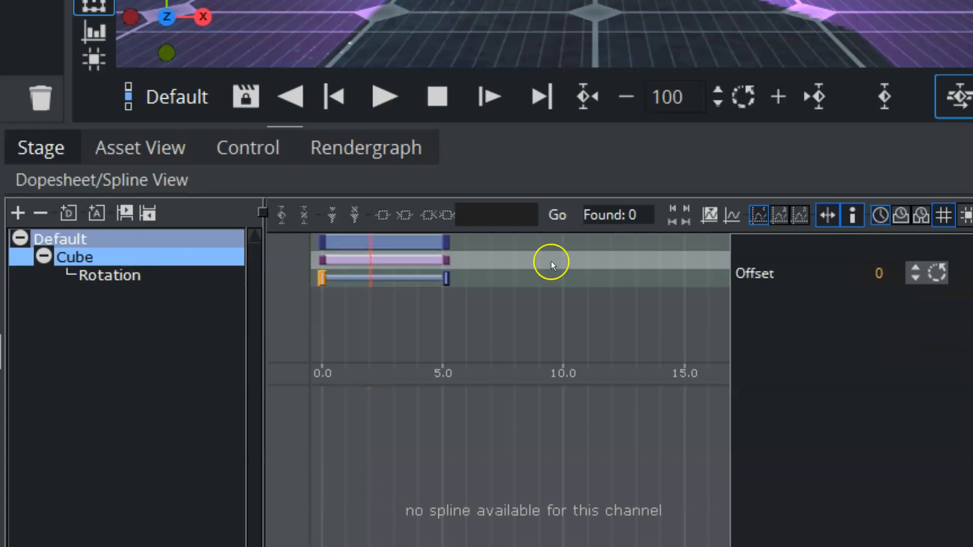
pyautogui.moveTo(865, 276); pyautogui.dragTo(921, 268)
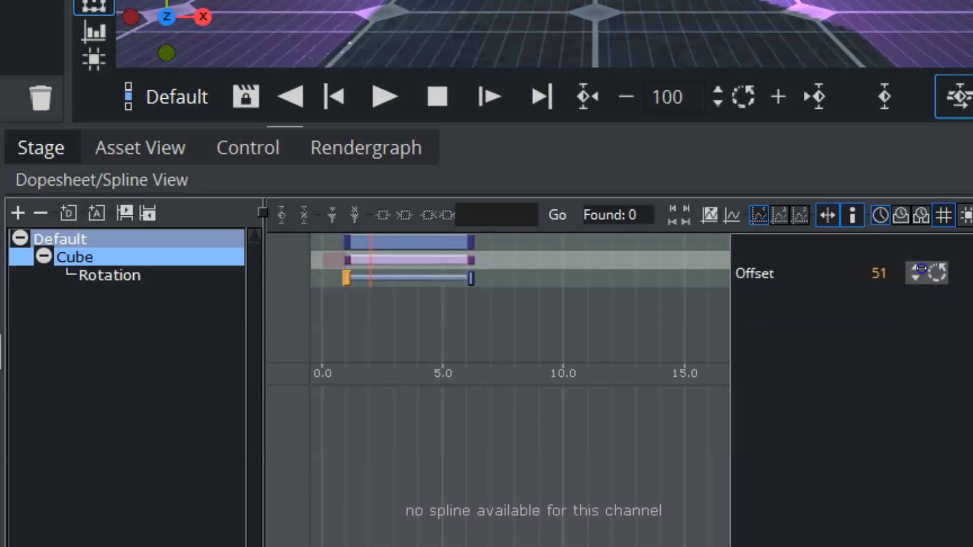
pyautogui.moveTo(921, 269); pyautogui.dragTo(669, 267)
# Step: Loop the Rotation channel after its last keyframe, raising the repetitions to 3 and making the loop infinite
pyautogui.click(111, 274)
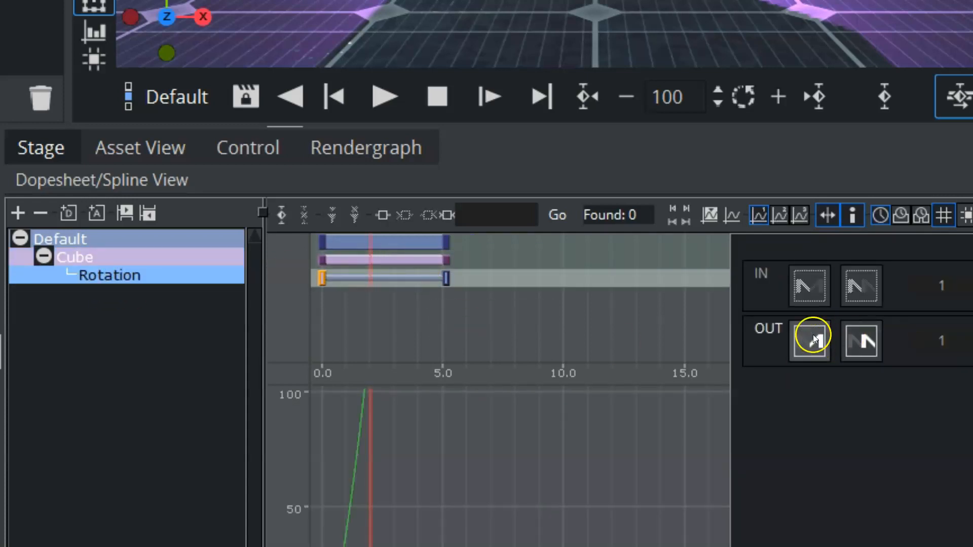
pyautogui.click(864, 349)
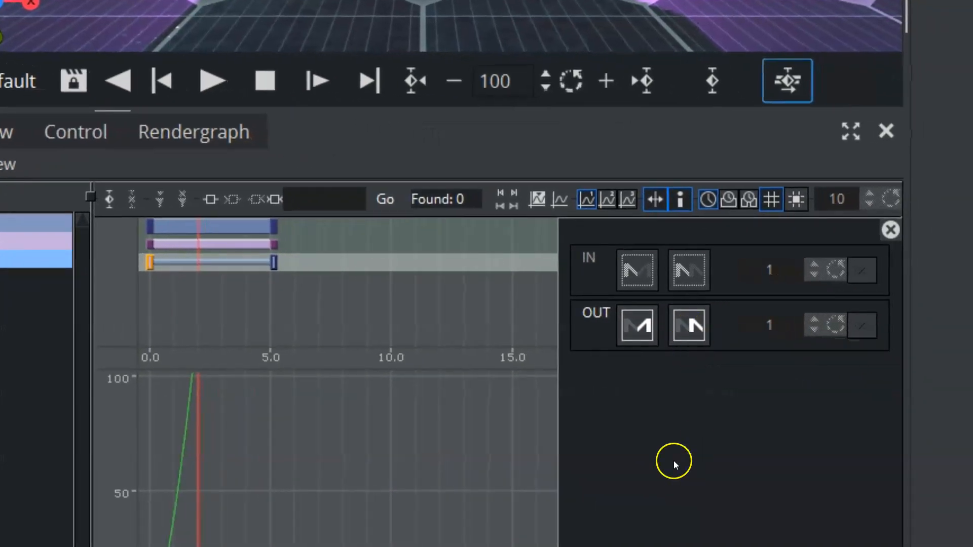
pyautogui.click(687, 323)
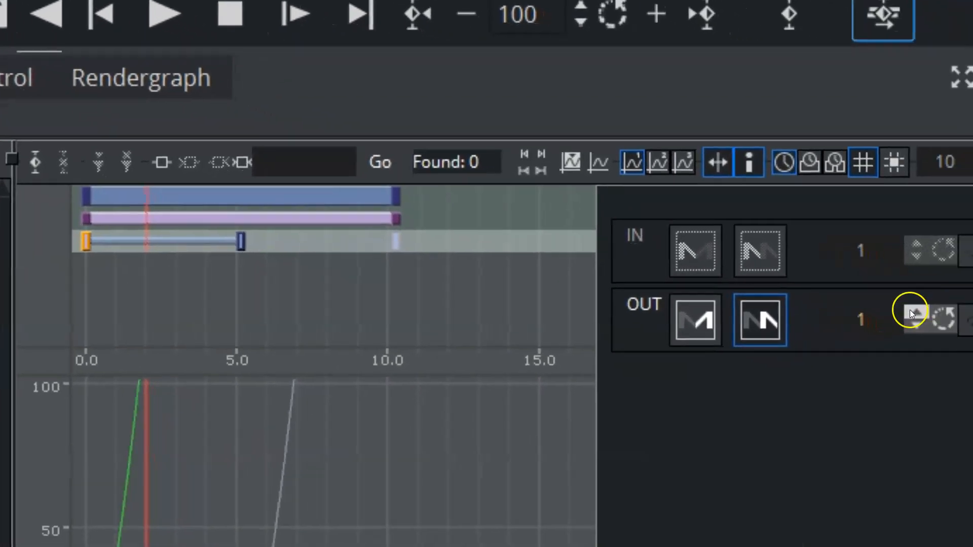
pyautogui.click(910, 310)
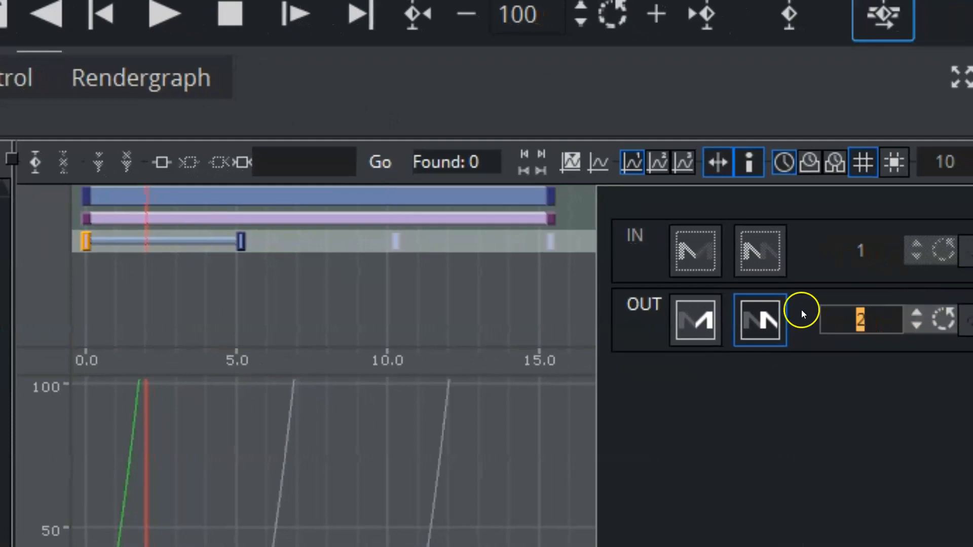
pyautogui.click(863, 334)
pyautogui.click(914, 313)
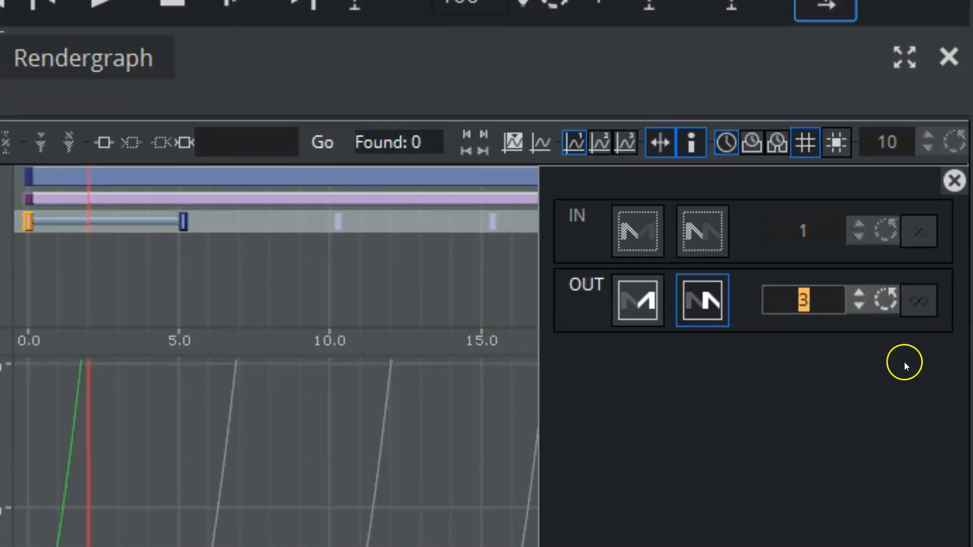
pyautogui.click(914, 300)
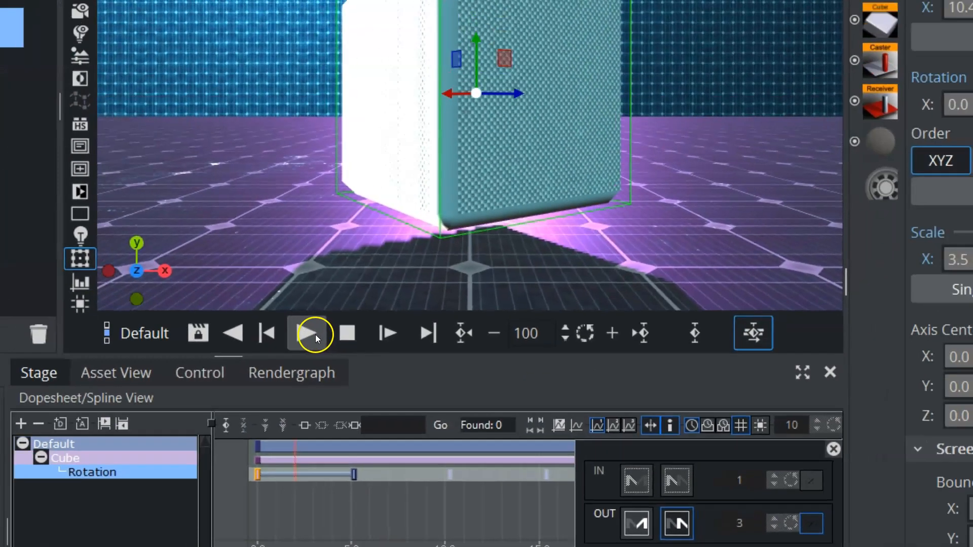
# Step: Play back the looping cube rotation and compare it with the back-and-forth repeat mode, leaving plain looping active
pyautogui.click(100, 2)
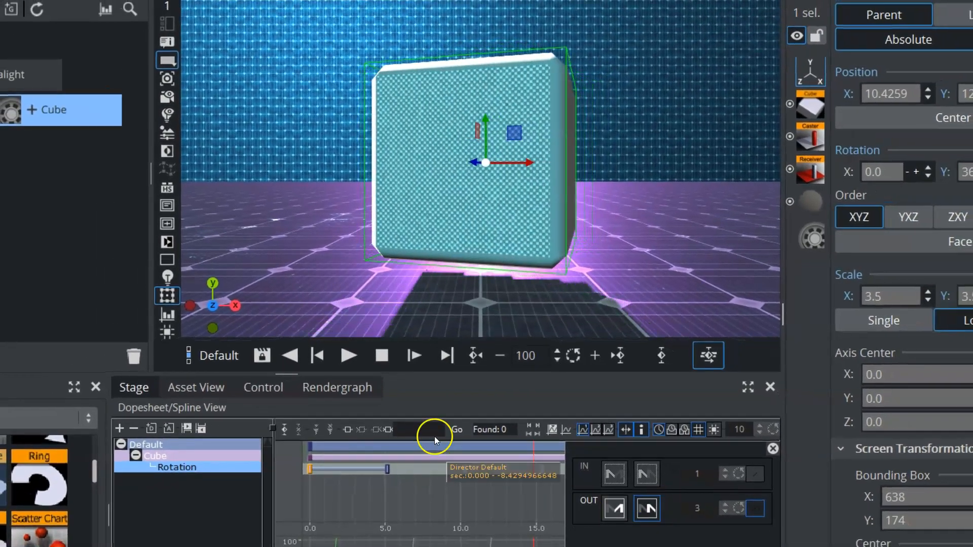
pyautogui.click(380, 355)
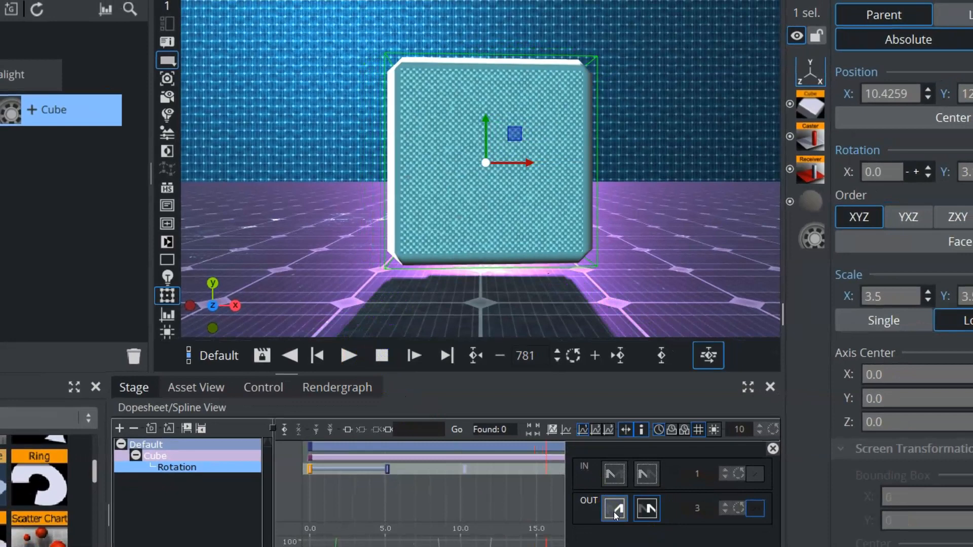
pyautogui.click(357, 358)
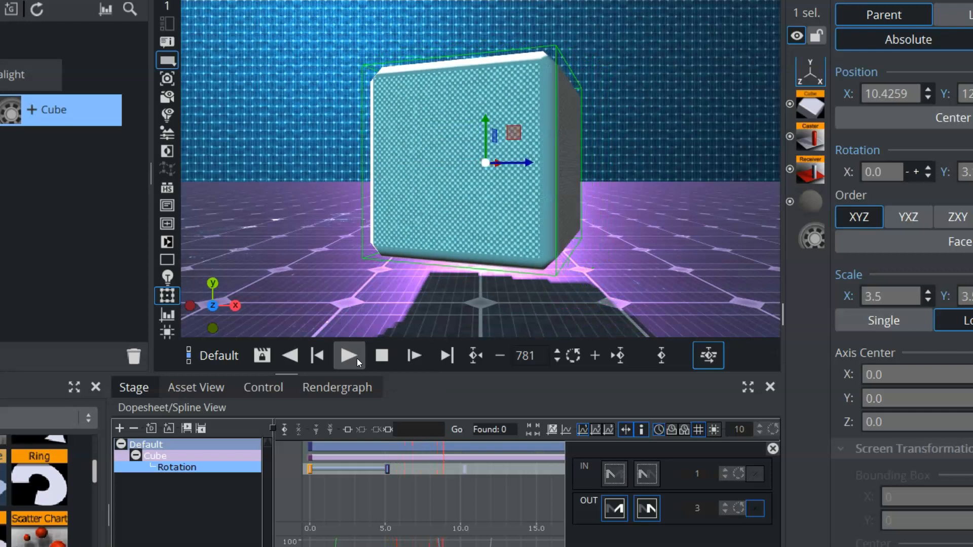
pyautogui.click(612, 504)
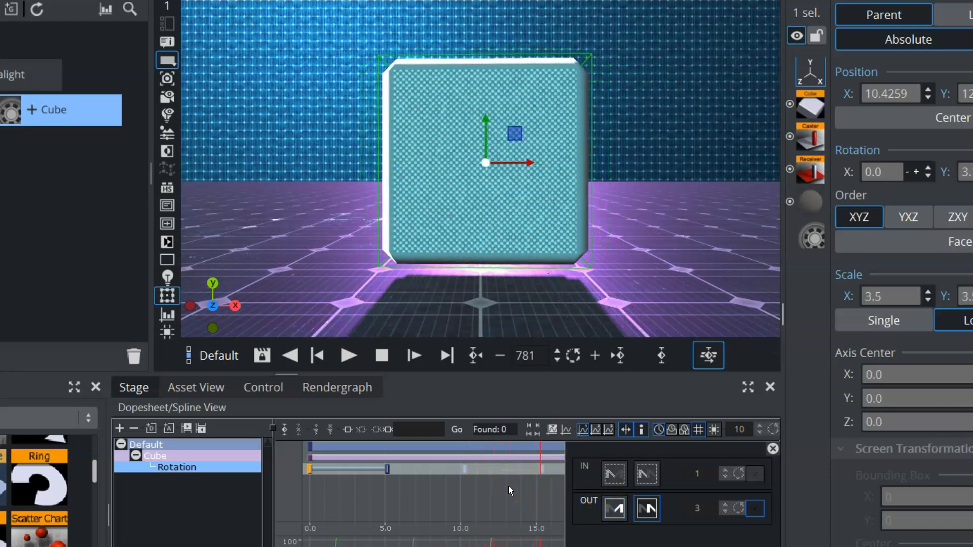
pyautogui.click(322, 499)
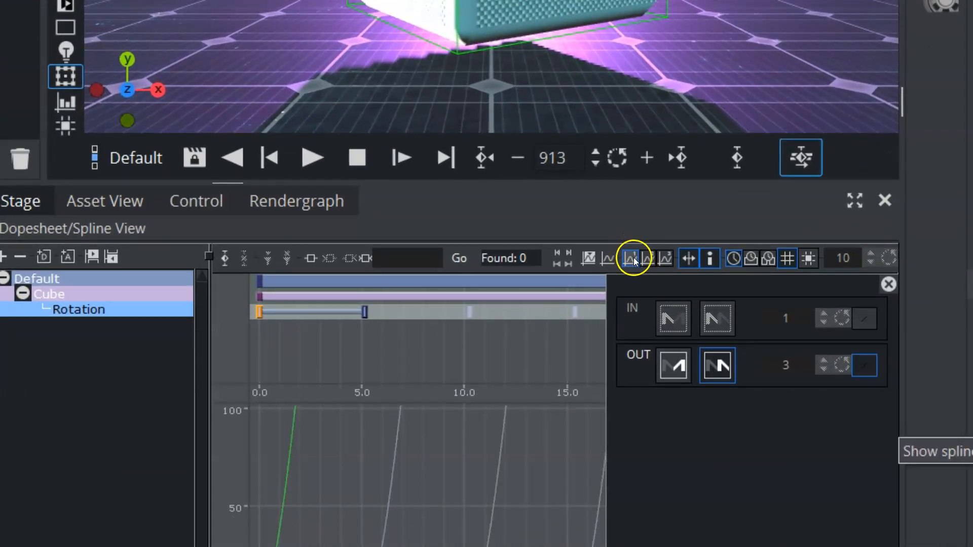
# Step: Look through the rotation's axis splines, display the Y spline and select its first keyframe at 0 seconds
pyautogui.click(649, 258)
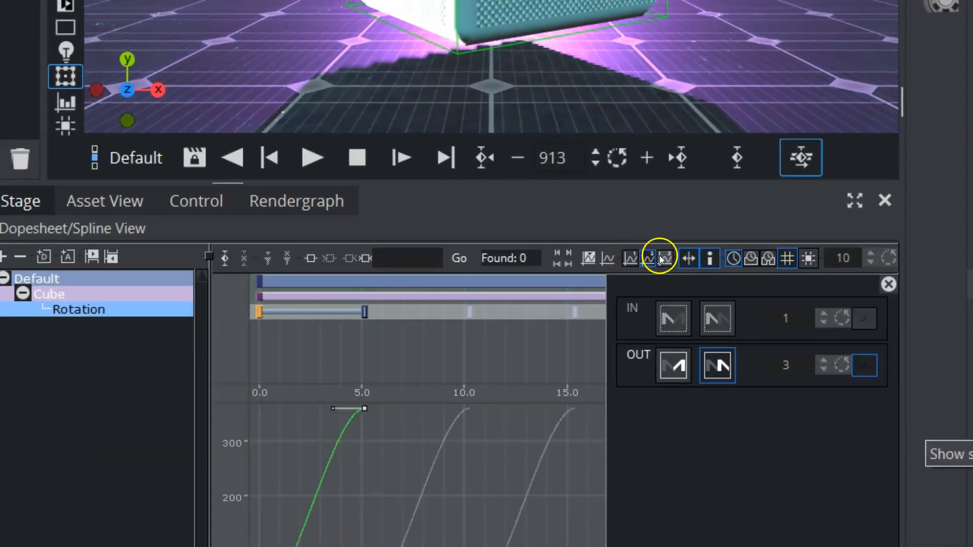
pyautogui.click(663, 258)
pyautogui.moveTo(362, 393)
pyautogui.mouseDown()
pyautogui.moveTo(369, 345)
pyautogui.moveTo(371, 389)
pyautogui.mouseUp()
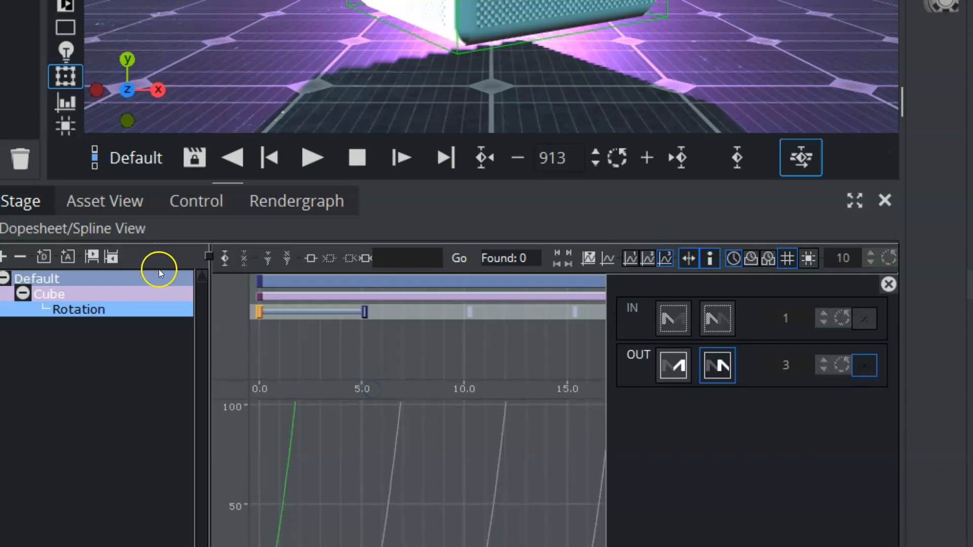
pyautogui.click(649, 258)
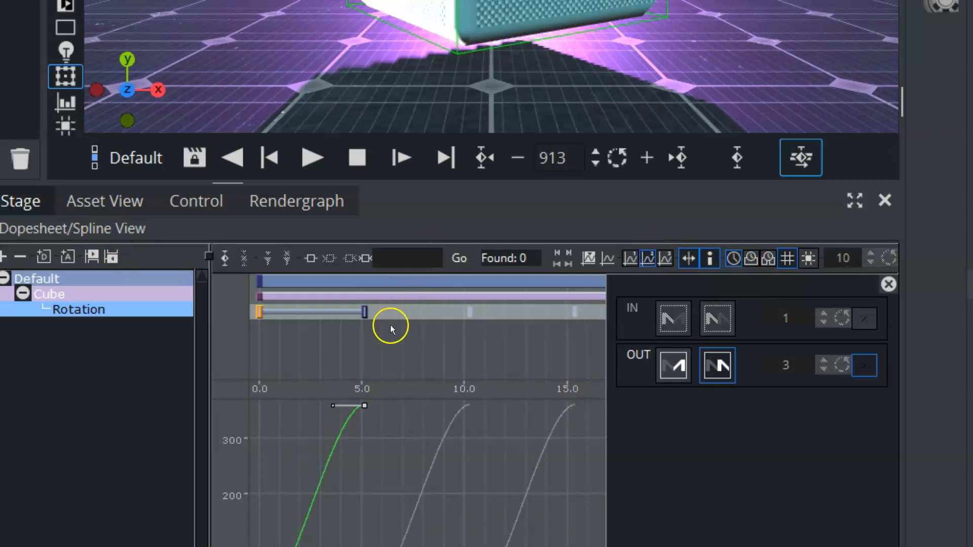
pyautogui.scroll(-2, 304, 440)
pyautogui.click(259, 312)
pyautogui.click(259, 543)
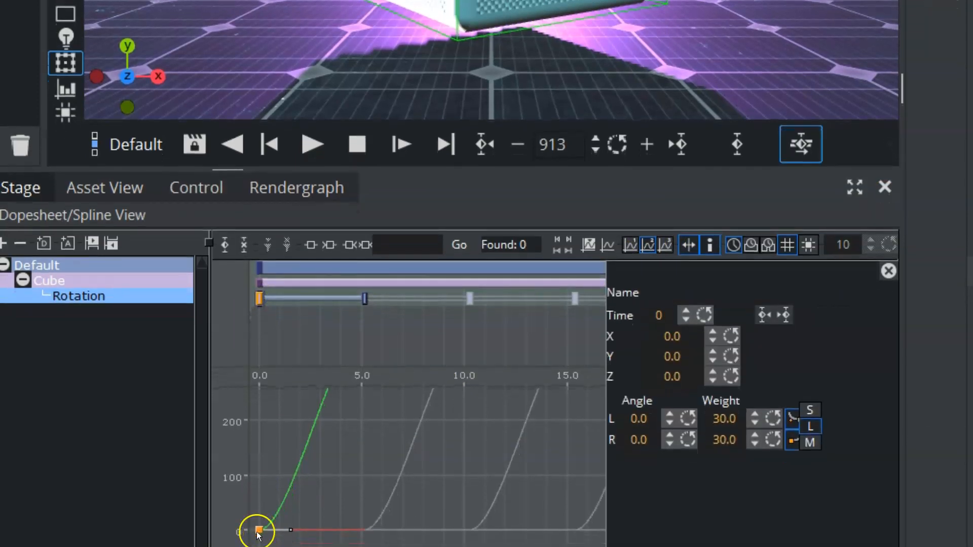
pyautogui.click(102, 217)
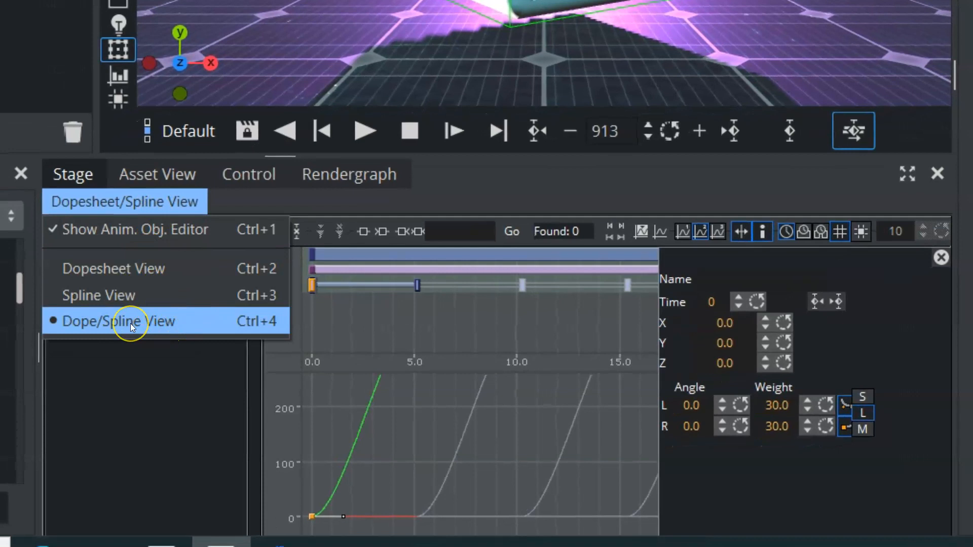
pyautogui.click(193, 330)
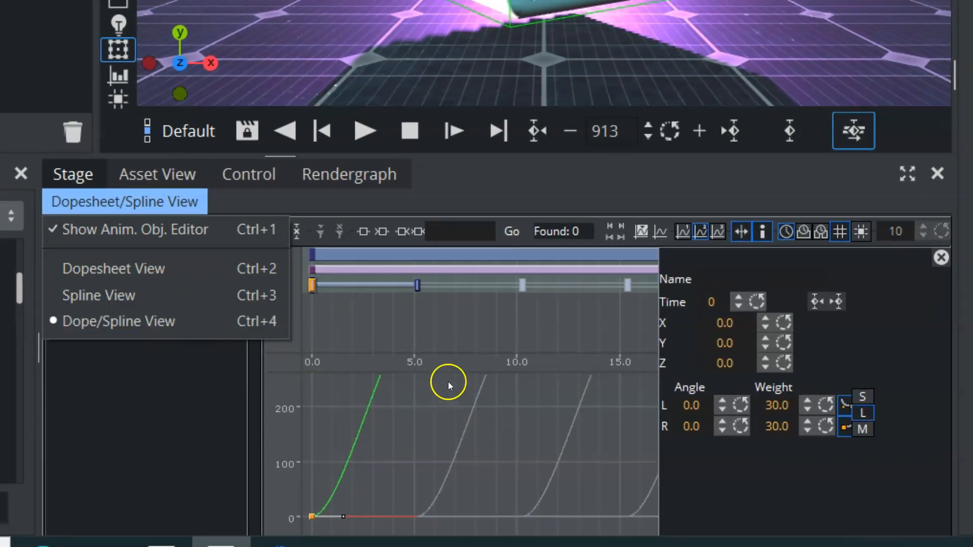
pyautogui.click(408, 333)
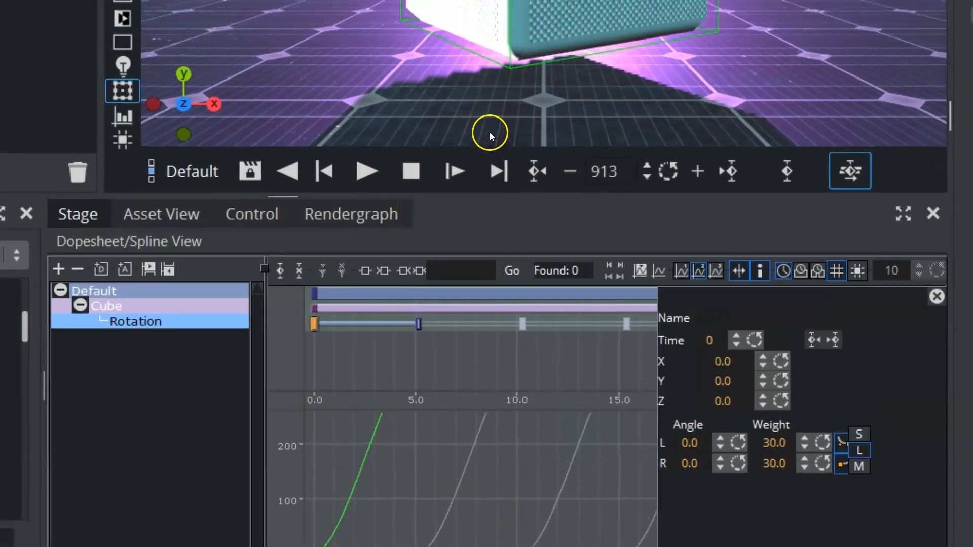
# Step: Play the cube animation to examine how the rotation speed changes between loops, and stop playback
pyautogui.click(364, 131)
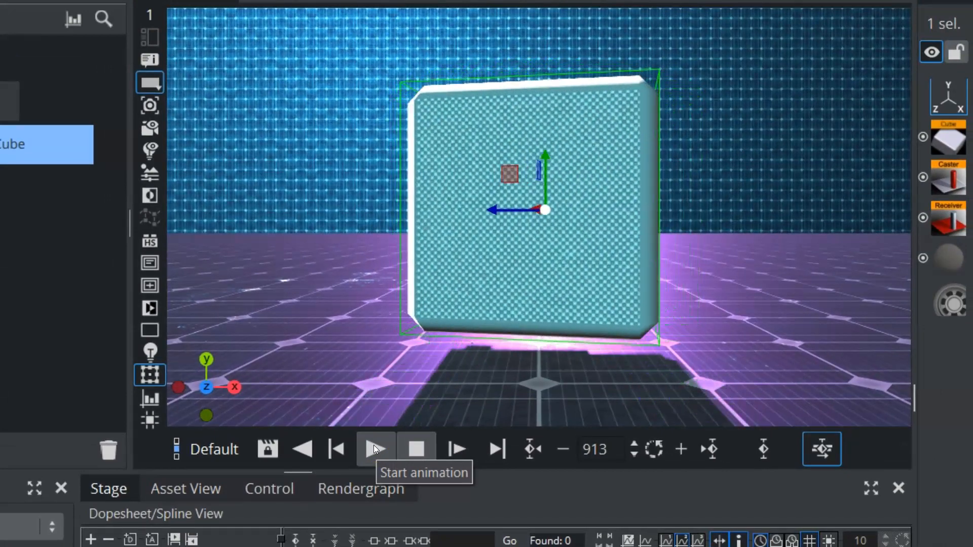
pyautogui.click(374, 442)
pyautogui.click(410, 441)
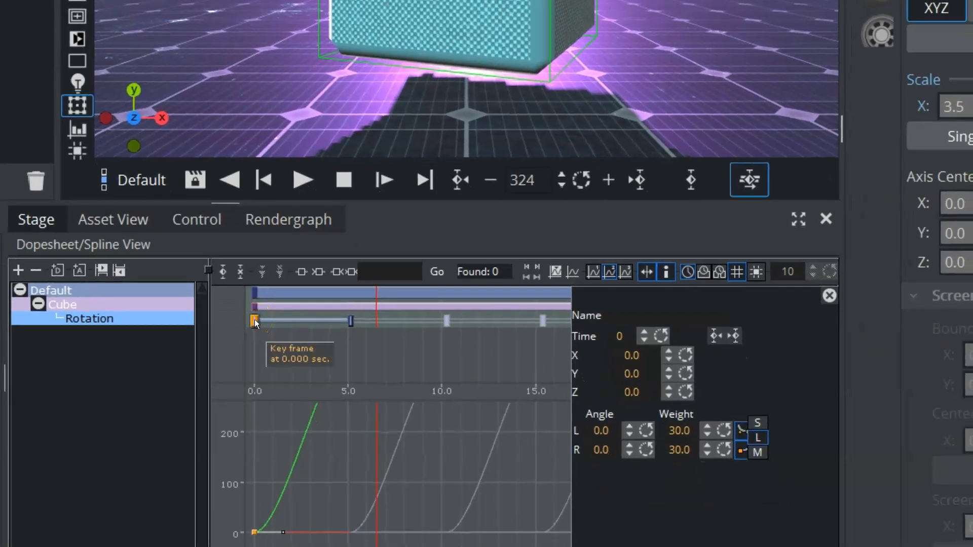
# Step: Try a right handle angle of about 83.5 on the Y spline's first keyframe, and make that keyframe linear
pyautogui.click(255, 321)
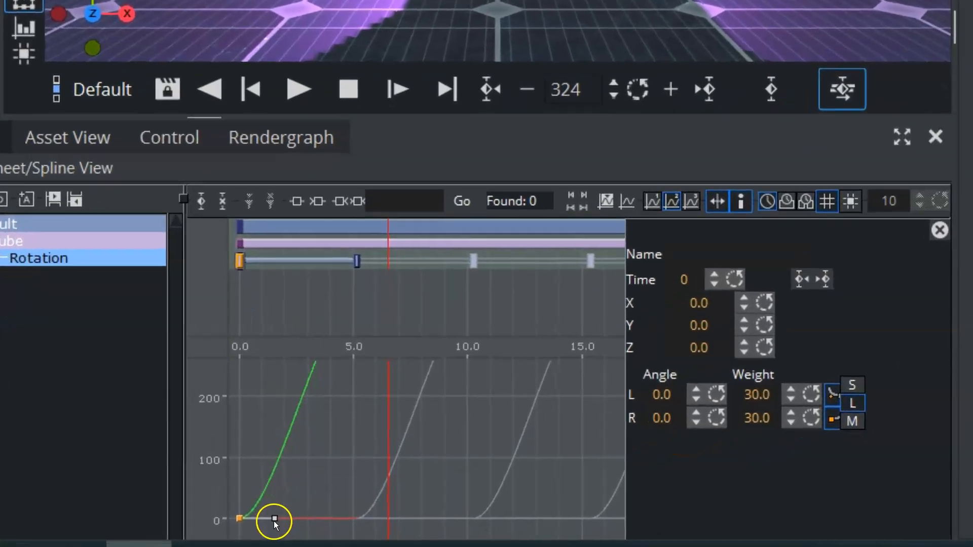
pyautogui.moveTo(274, 522); pyautogui.dragTo(295, 499)
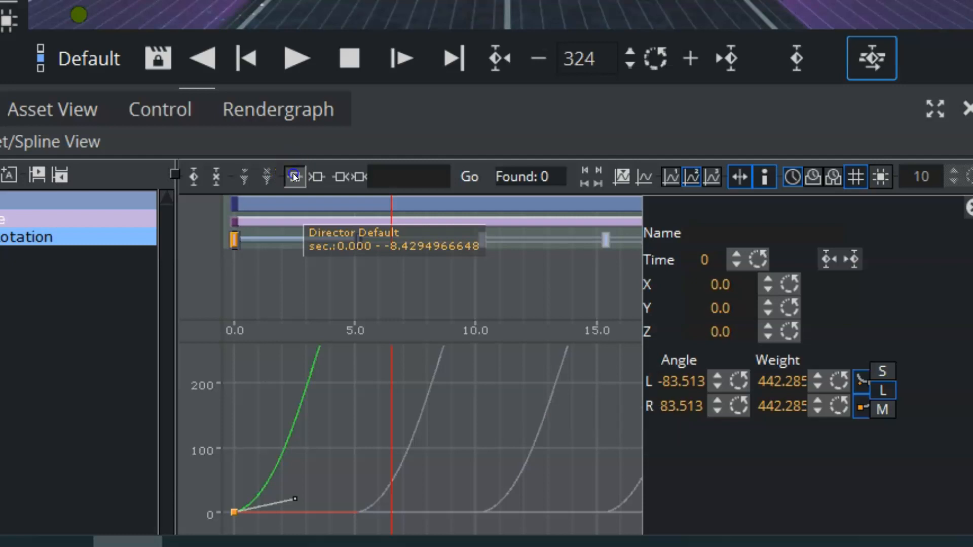
pyautogui.click(294, 177)
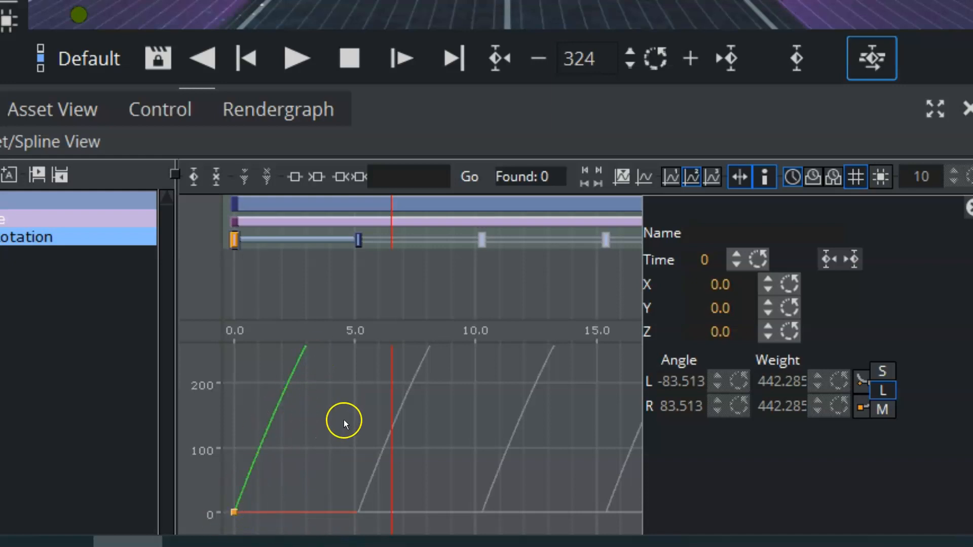
pyautogui.scroll(1, 333, 404)
pyautogui.moveTo(333, 404); pyautogui.dragTo(367, 443, button='middle')
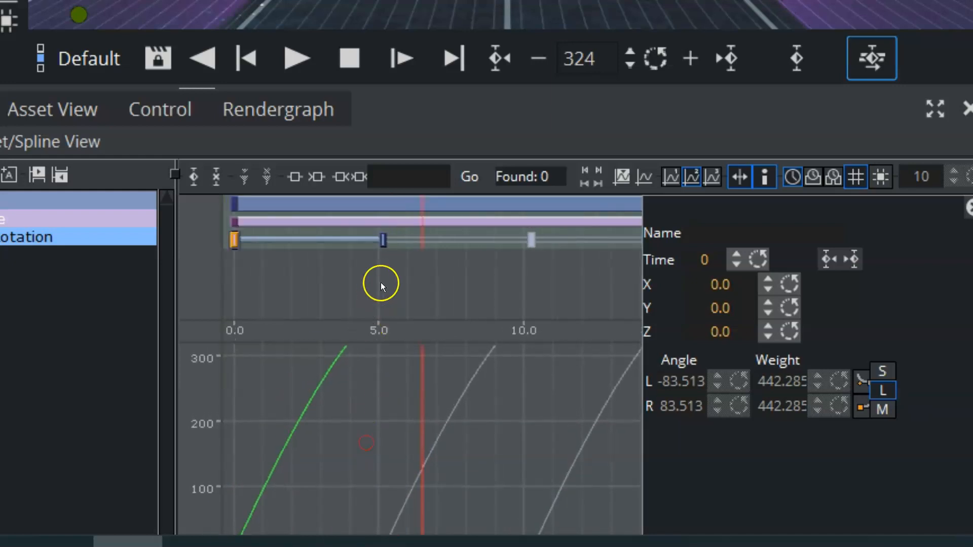
# Step: Try a left handle angle of about -74.1 on the Y spline's keyframe at 5.12 seconds, and make that keyframe linear
pyautogui.click(382, 240)
pyautogui.moveTo(353, 356); pyautogui.dragTo(354, 435, button='middle')
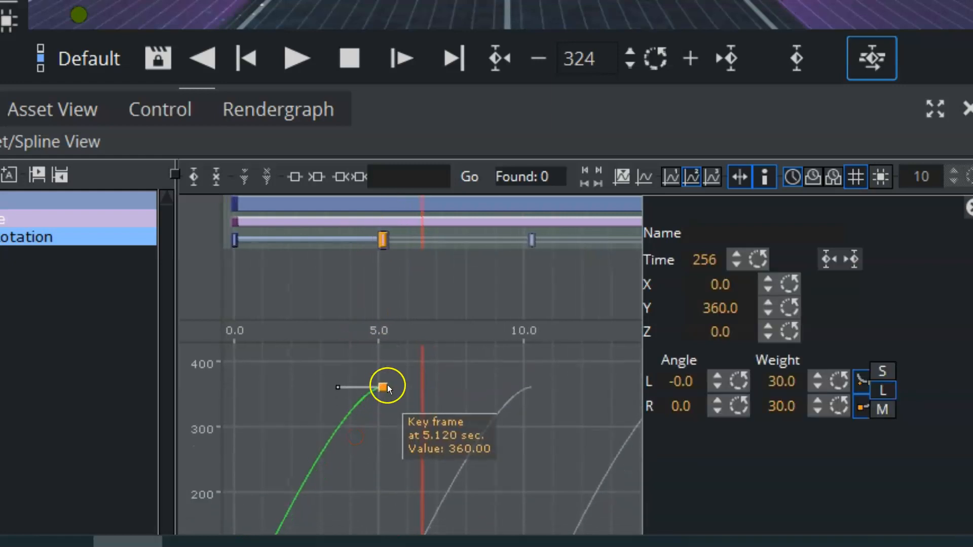
pyautogui.moveTo(338, 388)
pyautogui.mouseDown()
pyautogui.moveTo(353, 433)
pyautogui.moveTo(339, 392)
pyautogui.mouseUp()
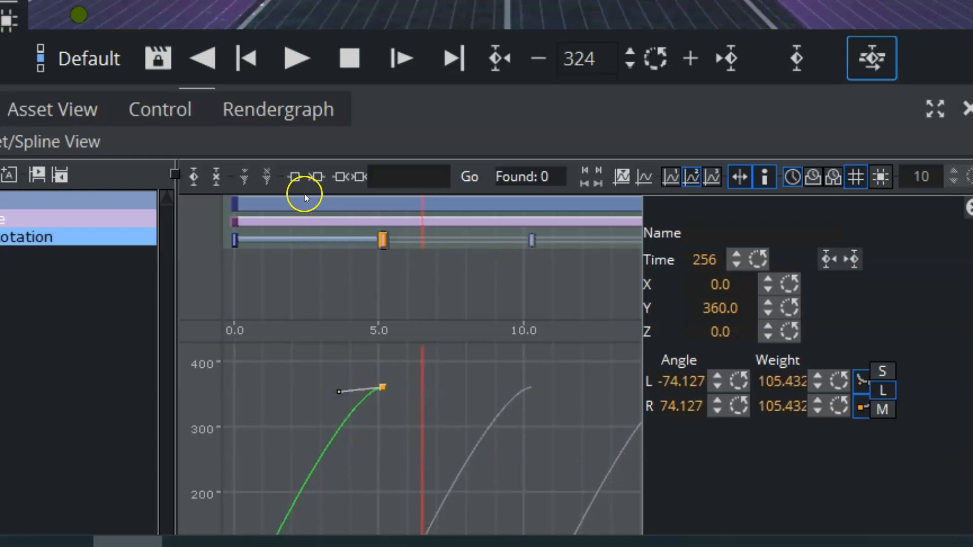
pyautogui.click(293, 177)
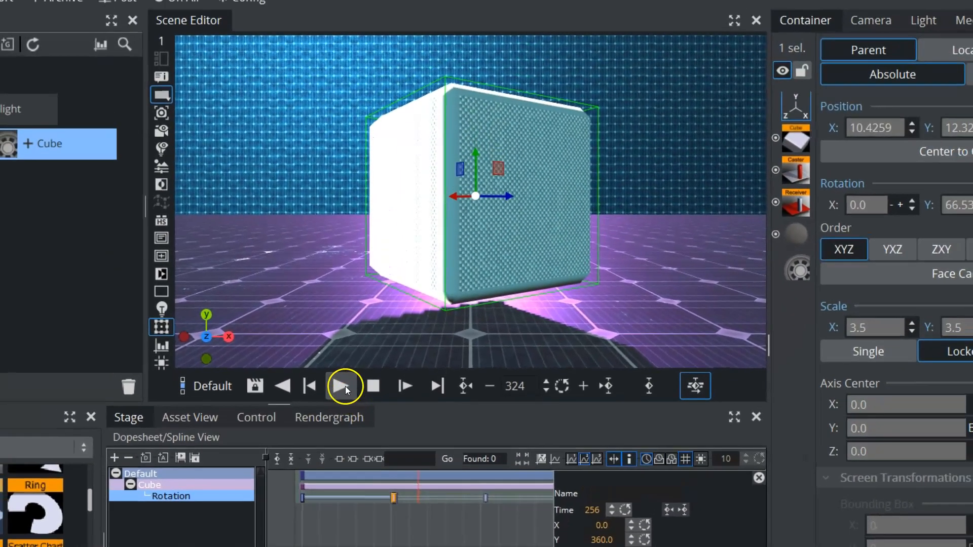
# Step: Play back the looping rotation, change the handle type of the keyframe at 5.12 seconds, and check the playback again
pyautogui.click(345, 386)
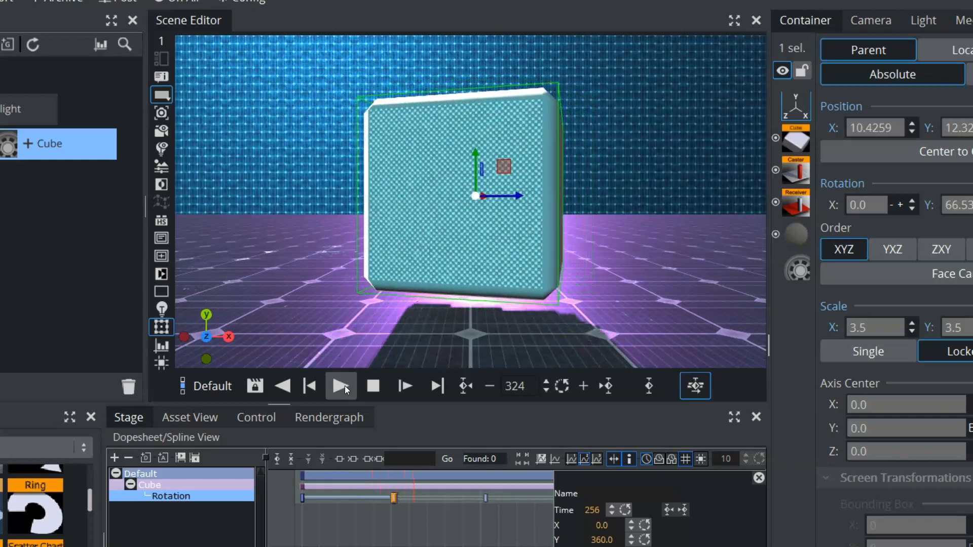
pyautogui.click(347, 384)
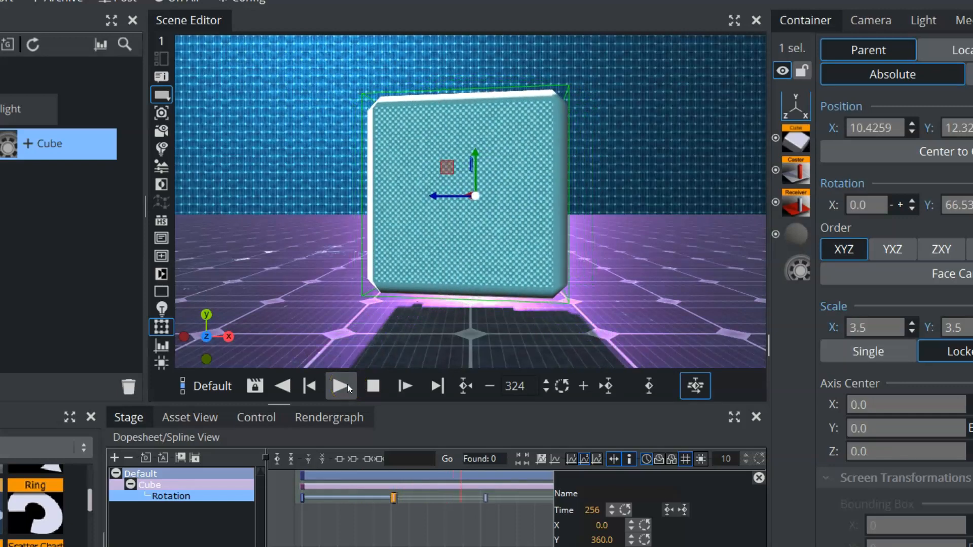
pyautogui.click(394, 498)
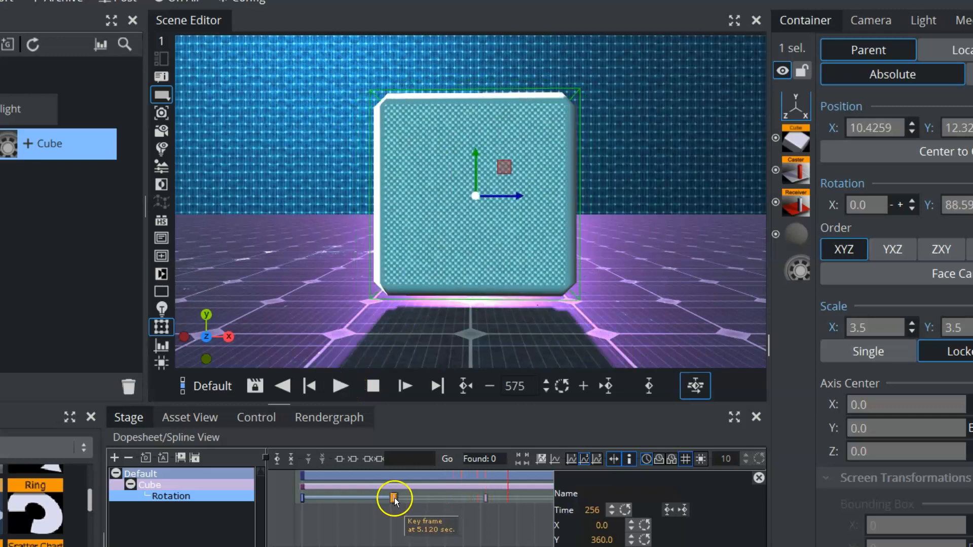
pyautogui.click(353, 459)
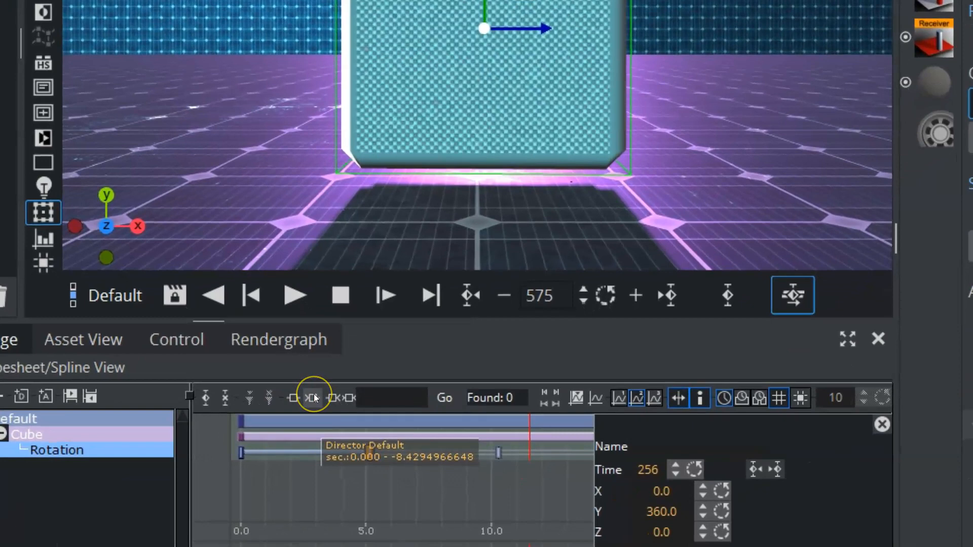
pyautogui.click(294, 295)
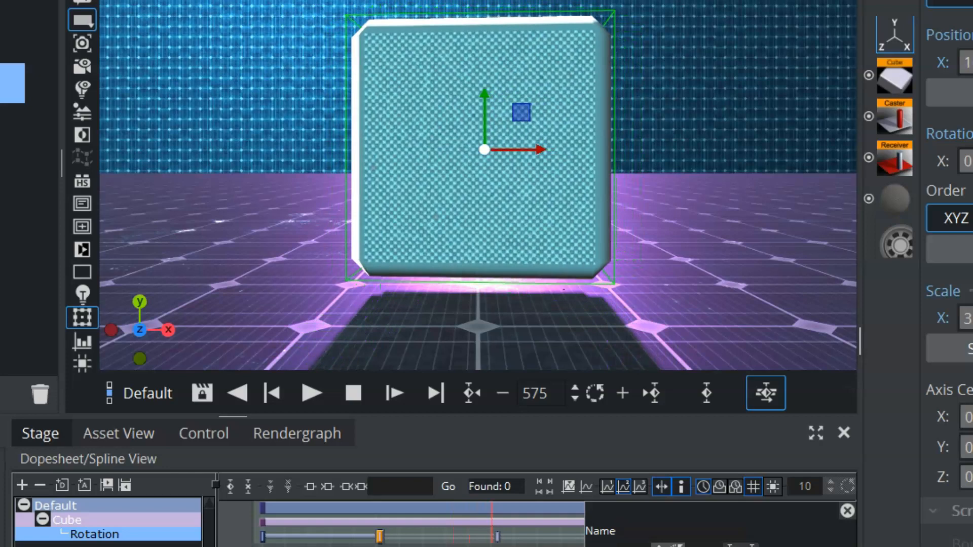
pyautogui.click(354, 393)
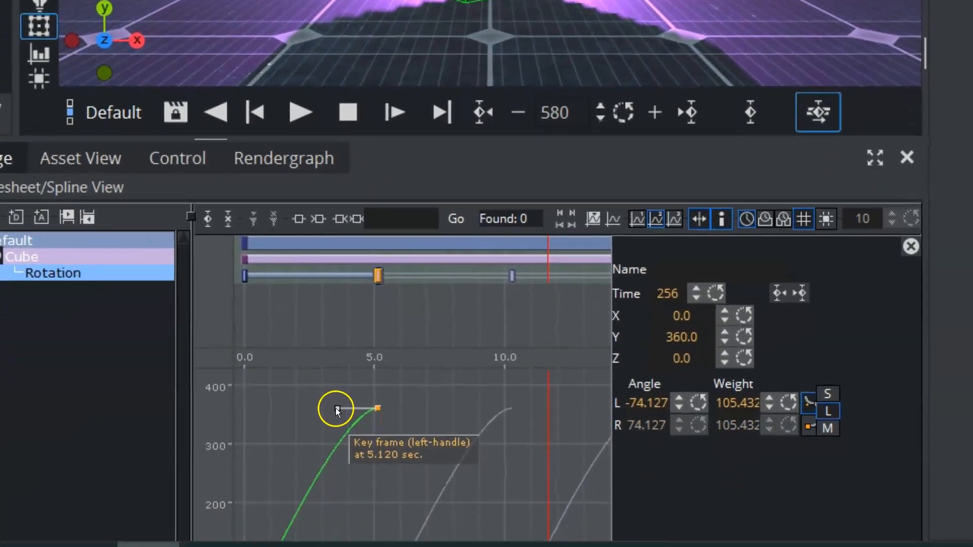
# Step: Try a long, nearly horizontal left handle on the 5.12-second keyframe and play the rotation from frame 0
pyautogui.moveTo(338, 409); pyautogui.dragTo(266, 409)
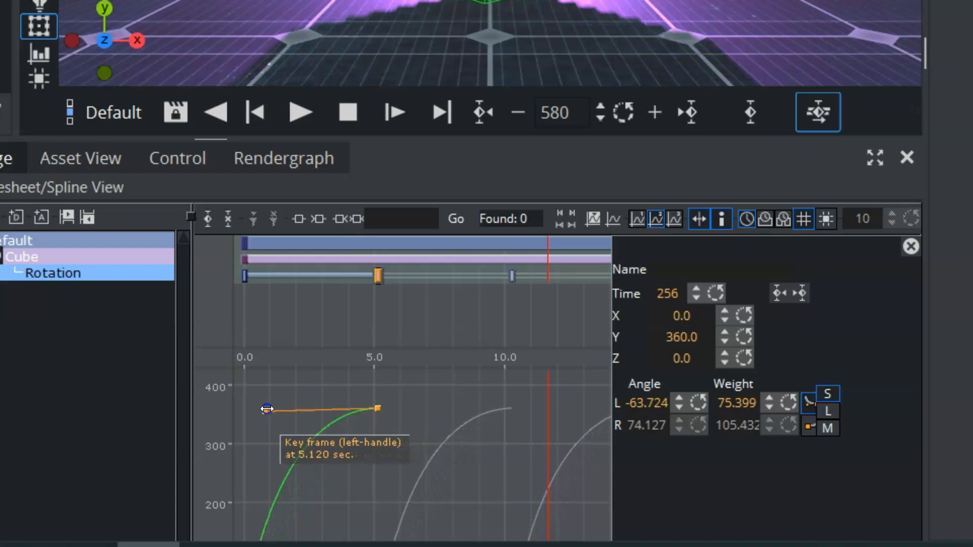
pyautogui.click(226, 305)
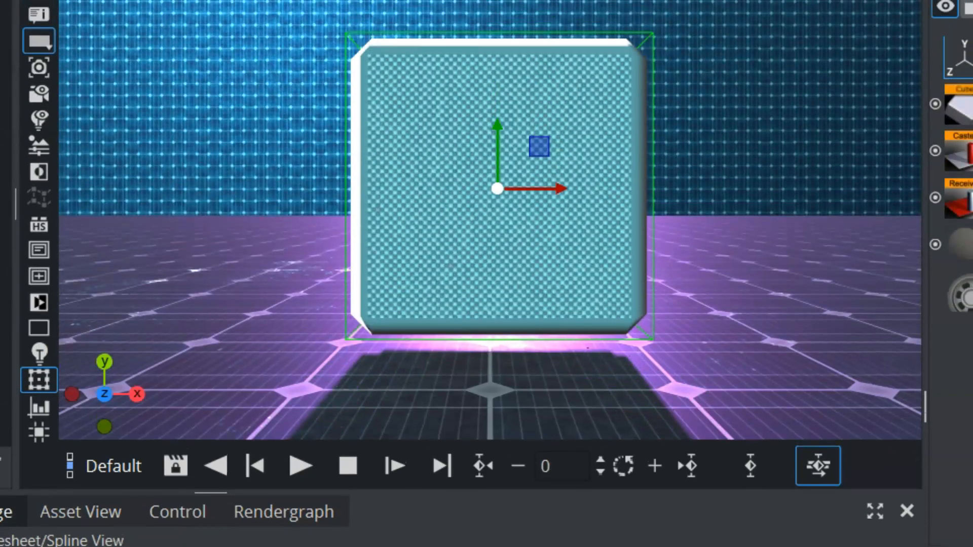
pyautogui.click(299, 469)
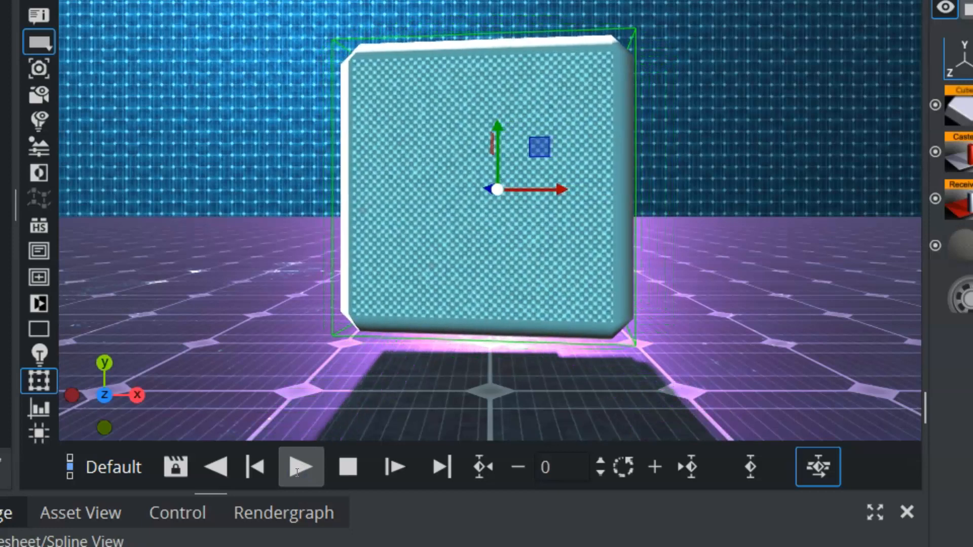
pyautogui.click(349, 471)
pyautogui.click(350, 464)
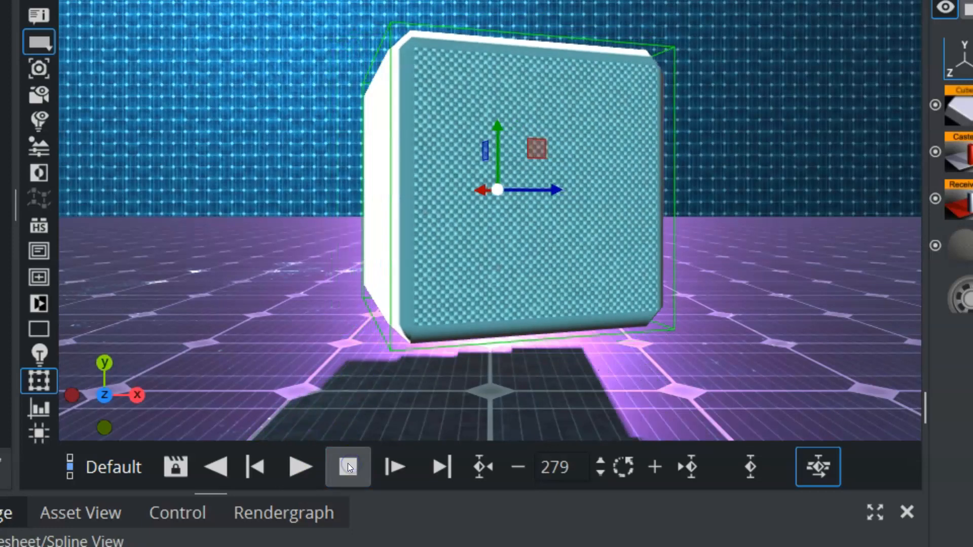
# Step: Try a vertical left handle with angle -90 and weight 1000 on the 5.12-second keyframe, and play the rotation
pyautogui.moveTo(401, 545); pyautogui.dragTo(433, 521)
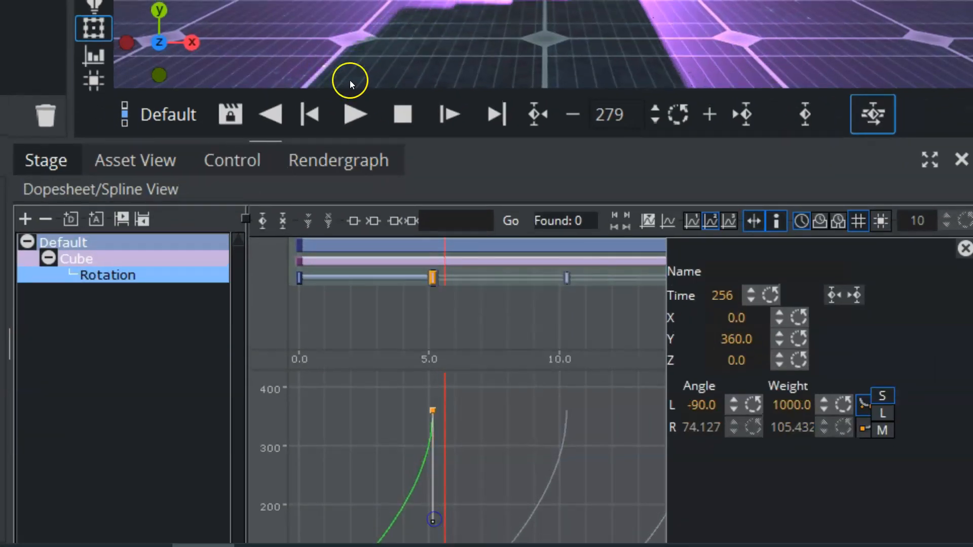
pyautogui.click(357, 109)
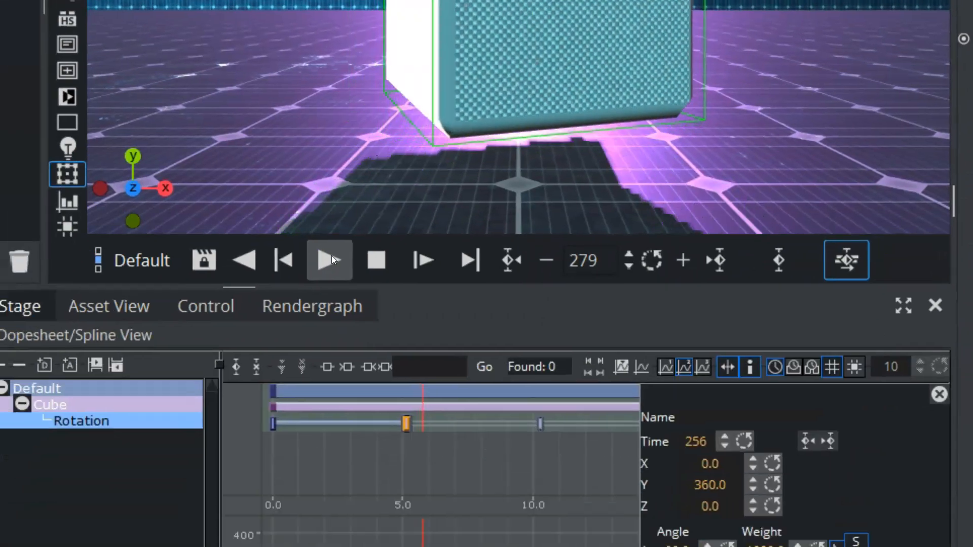
pyautogui.click(280, 468)
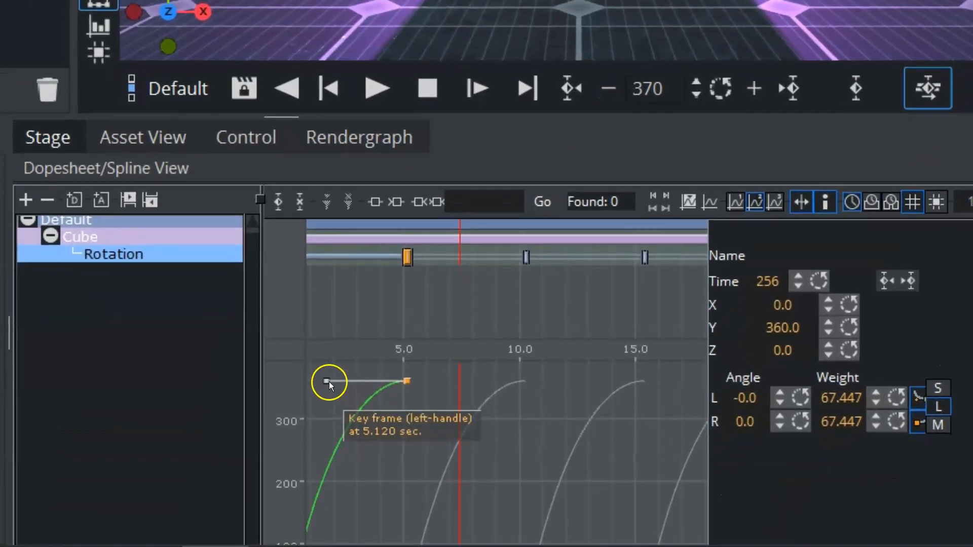
# Step: Pull the 5.12-second keyframe's linked handles to 90 degrees with weight 1000, and look through the other axis splines
pyautogui.moveTo(326, 382); pyautogui.dragTo(432, 476)
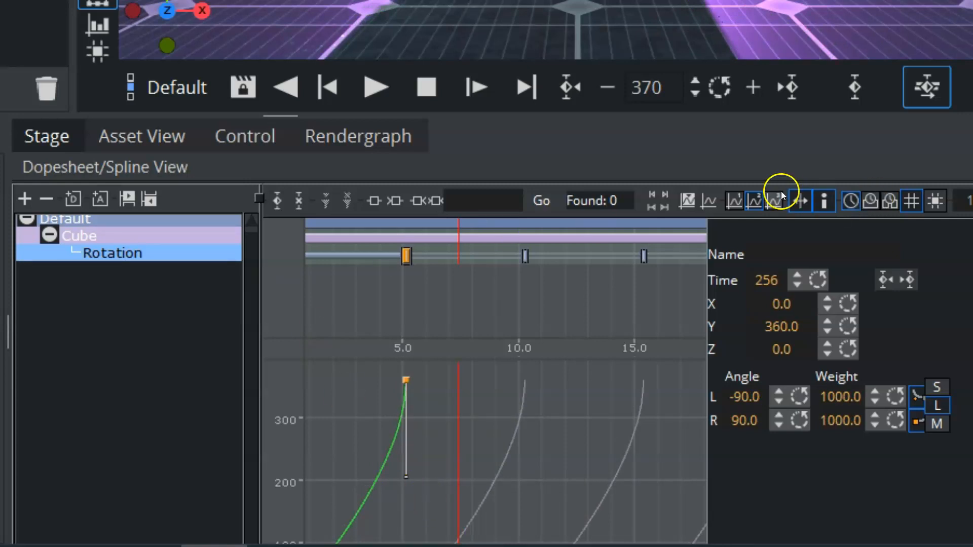
pyautogui.click(734, 202)
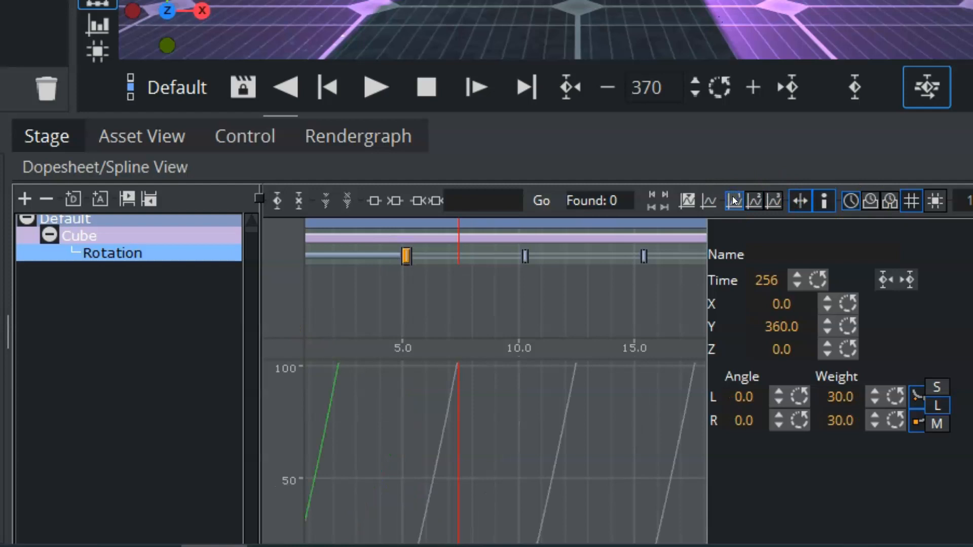
pyautogui.click(756, 200)
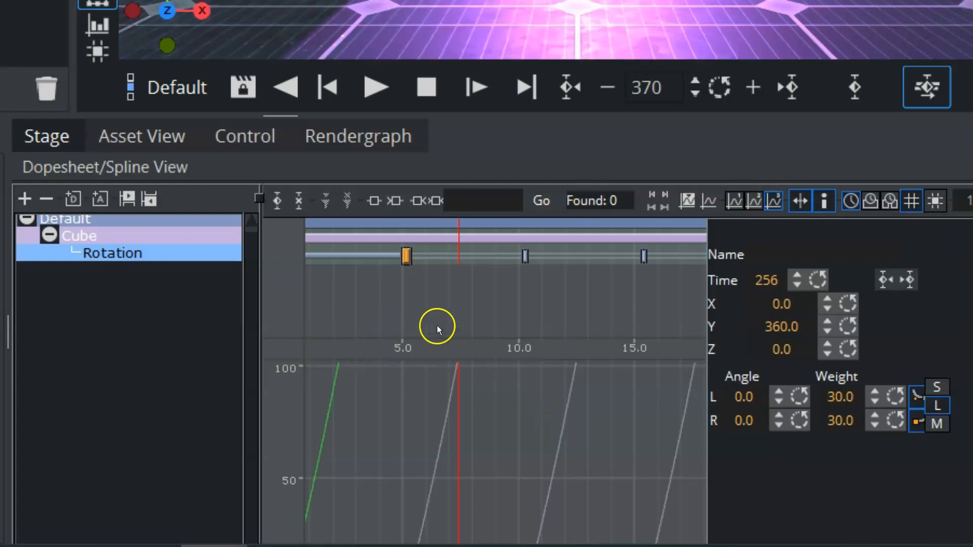
# Step: Keyframe changed cube positions at frames 370 and 420, and display the cube's motion path in the scene
pyautogui.click(855, 87)
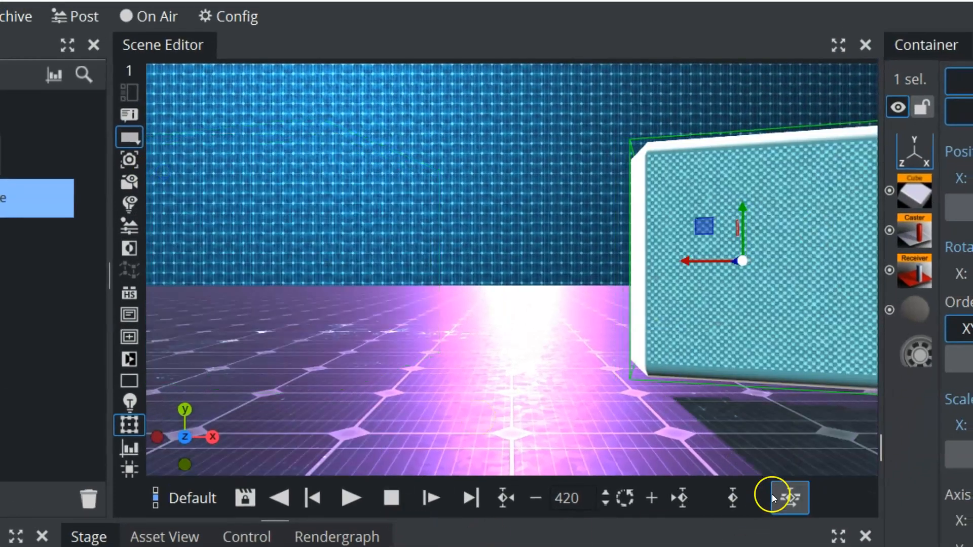
pyautogui.click(733, 497)
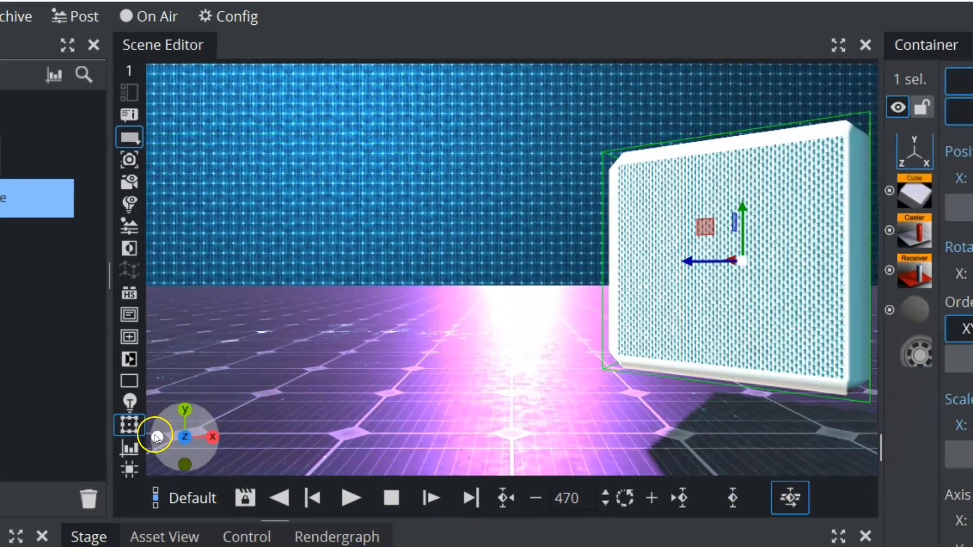
pyautogui.click(127, 426)
pyautogui.click(128, 419)
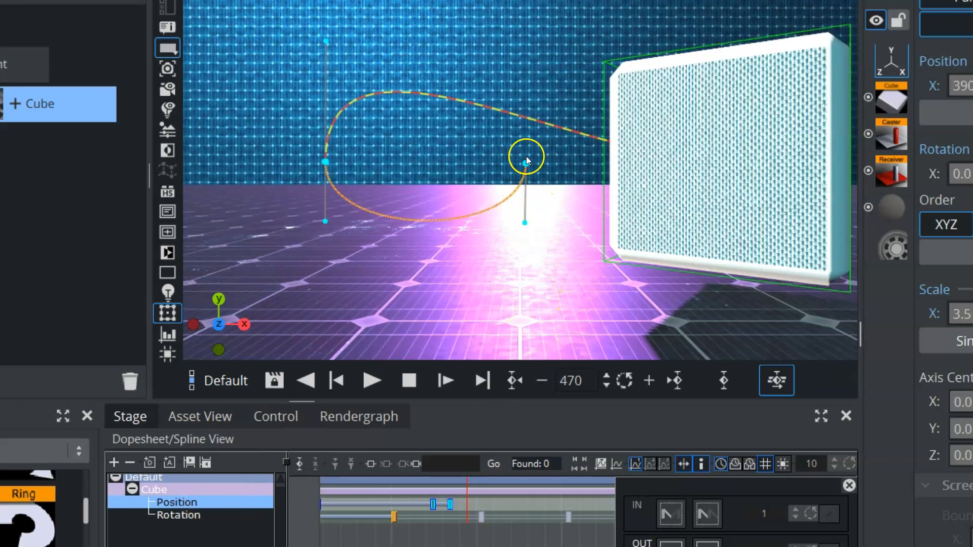
# Step: Reshape the cube's motion path in the scene by moving its middle point and adjusting the path handles
pyautogui.moveTo(524, 222); pyautogui.dragTo(524, 275)
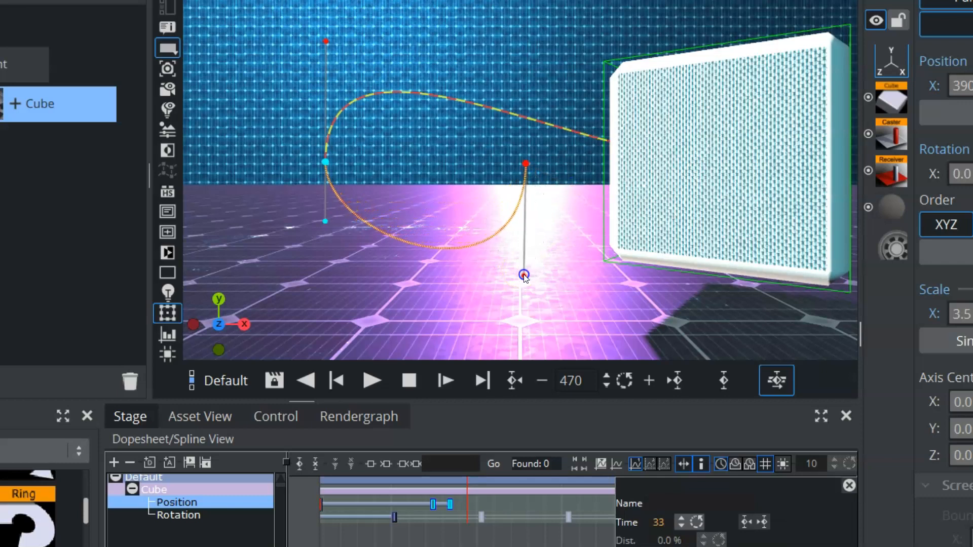
pyautogui.moveTo(326, 161); pyautogui.dragTo(318, 133)
pyautogui.moveTo(330, 10); pyautogui.dragTo(327, 30)
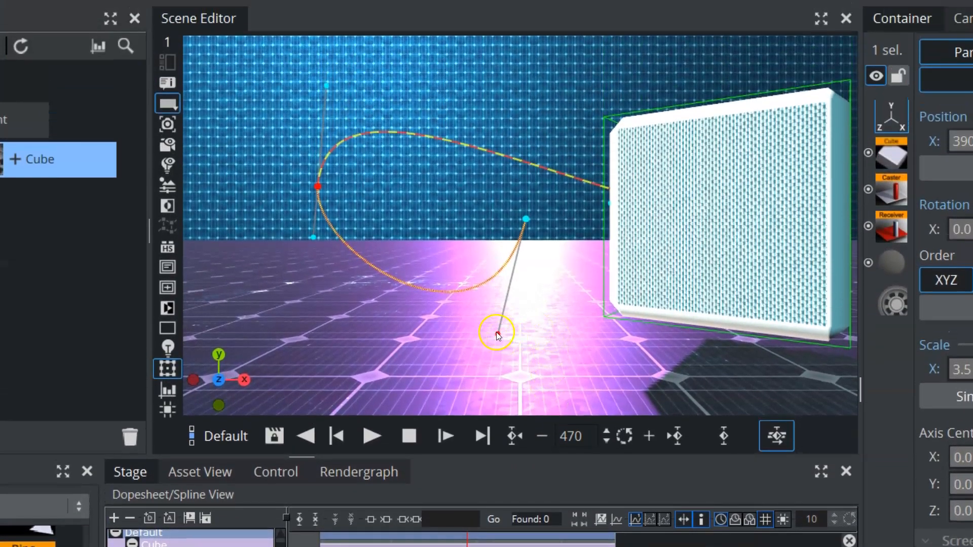
pyautogui.moveTo(497, 332)
pyautogui.mouseDown()
pyautogui.moveTo(527, 330)
pyautogui.moveTo(512, 340)
pyautogui.mouseUp()
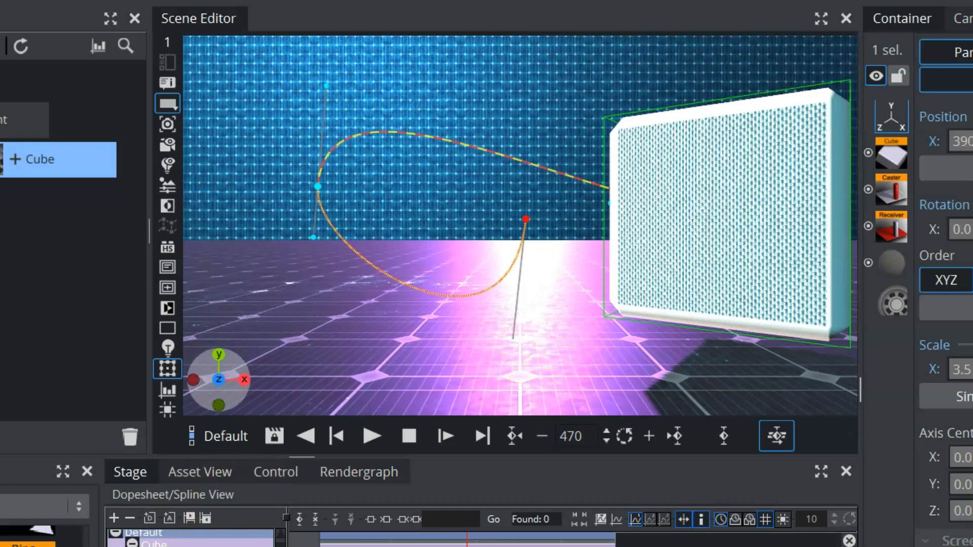
# Step: Delete the cube's position channel from the animation, keeping its rotation channel
pyautogui.rightClick(156, 463)
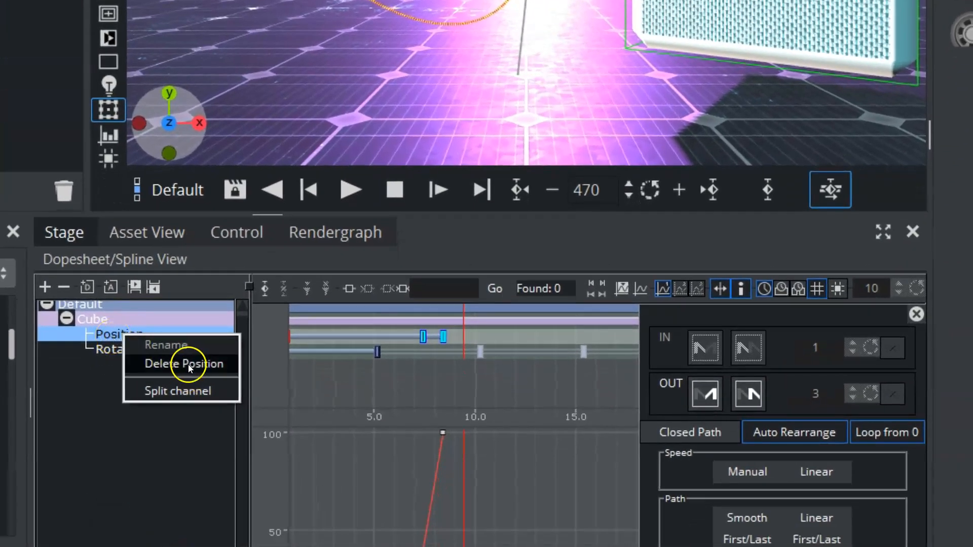
pyautogui.click(107, 335)
pyautogui.moveTo(104, 335); pyautogui.dragTo(64, 188)
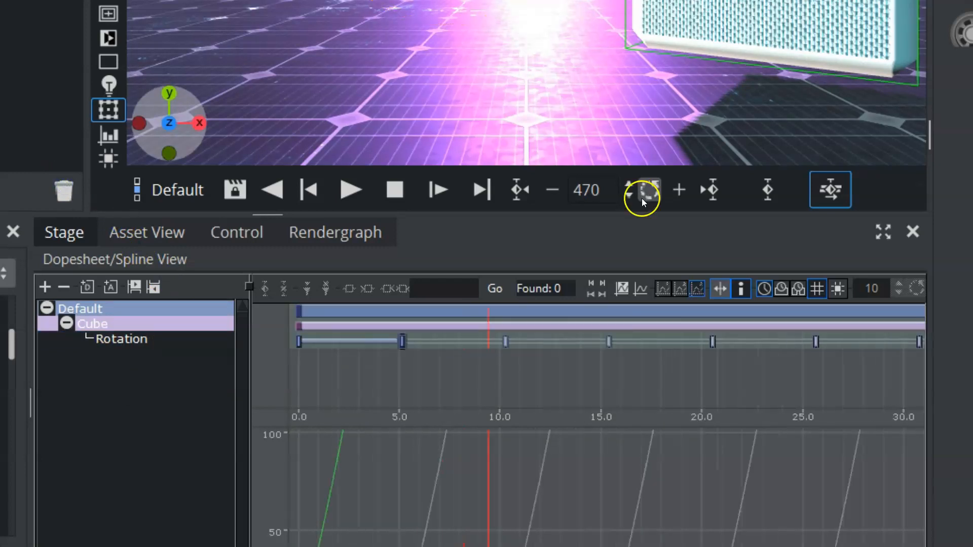
# Step: Go back to frame 224 and move the cube back near the middle of the scene
pyautogui.moveTo(586, 187); pyautogui.dragTo(462, 188)
pyautogui.click(448, 66)
pyautogui.moveTo(447, 66); pyautogui.dragTo(642, 44)
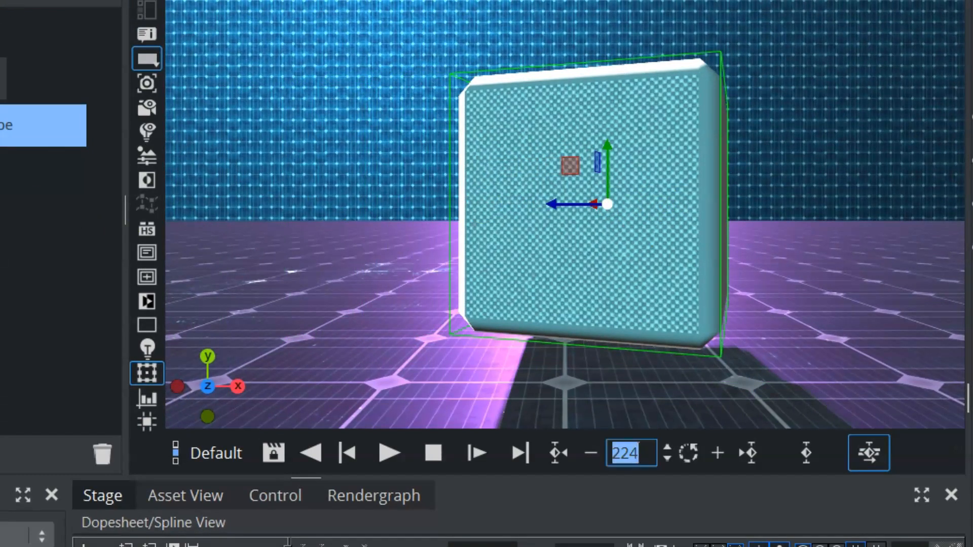
# Step: Keyframe the cube's bevel at 7.1 on frame 0 and at 28.1, placing the end keyframe at frame 351
pyautogui.moveTo(646, 449); pyautogui.dragTo(175, 472)
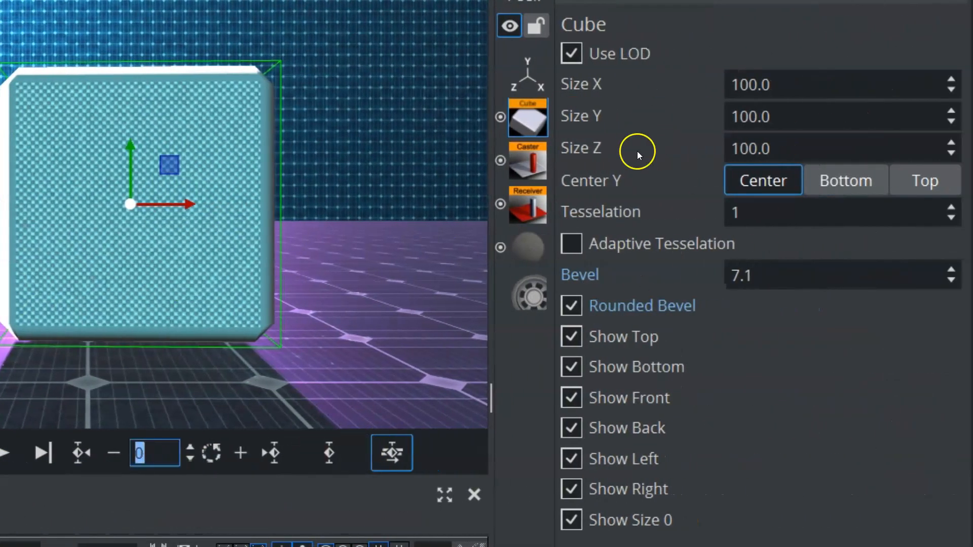
pyautogui.click(327, 452)
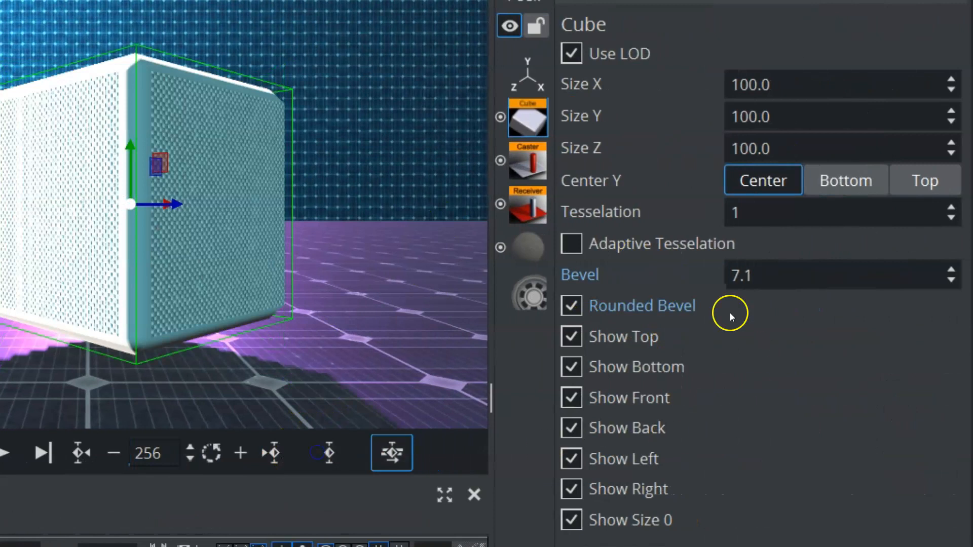
pyautogui.moveTo(741, 283); pyautogui.dragTo(755, 282)
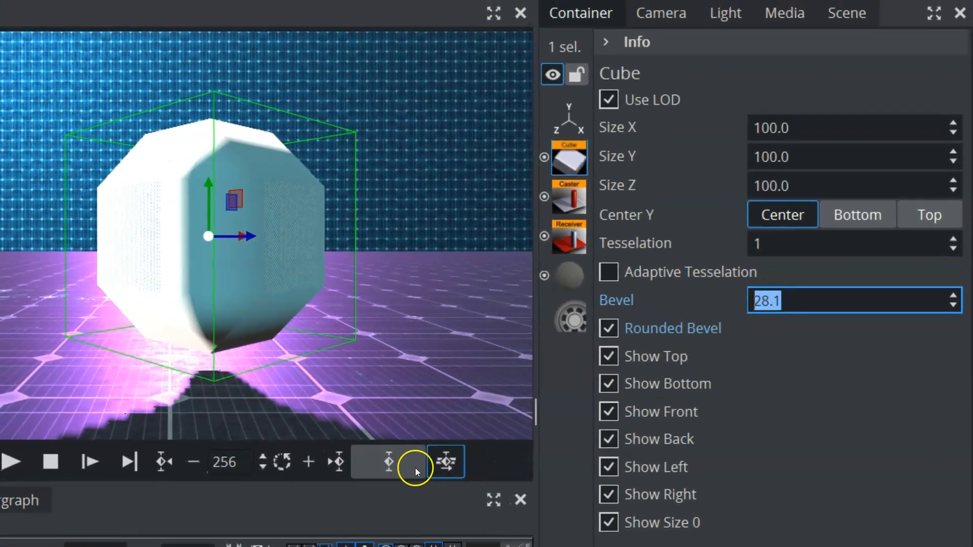
pyautogui.click(400, 463)
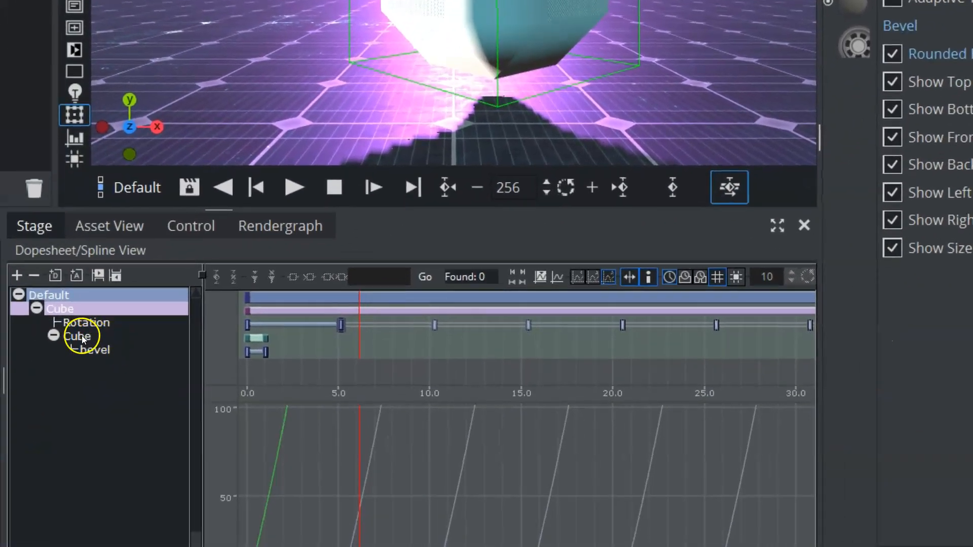
pyautogui.click(93, 349)
pyautogui.moveTo(263, 352)
pyautogui.mouseDown()
pyautogui.moveTo(375, 352)
pyautogui.moveTo(247, 357)
pyautogui.mouseUp()
# Step: Delete the cube's rotation channel and play back the bevel animation
pyautogui.click(92, 323)
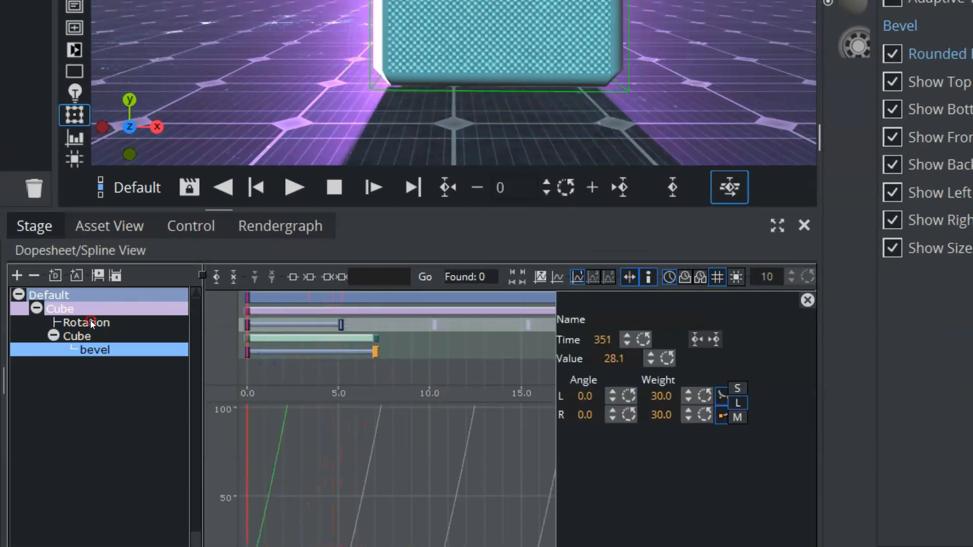
pyautogui.rightClick(91, 322)
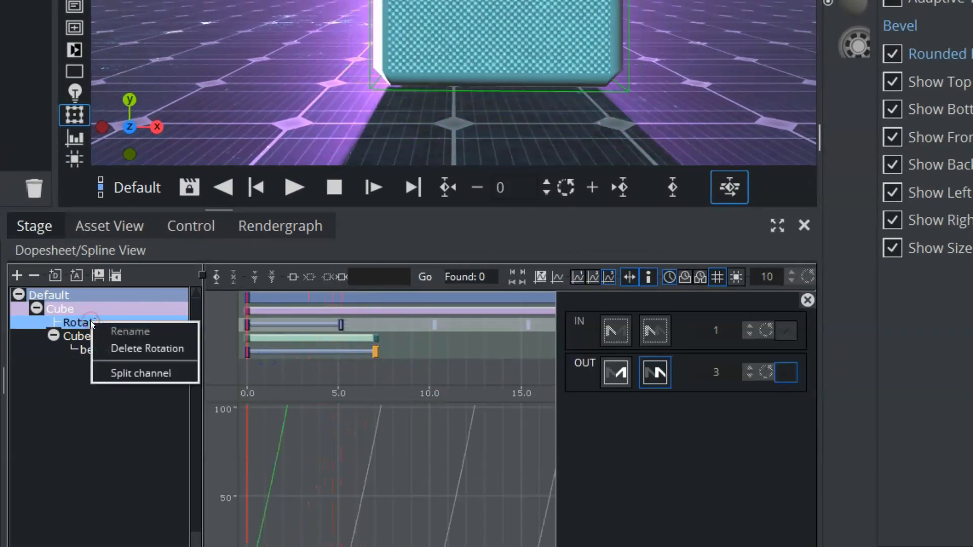
pyautogui.click(121, 349)
pyautogui.click(292, 187)
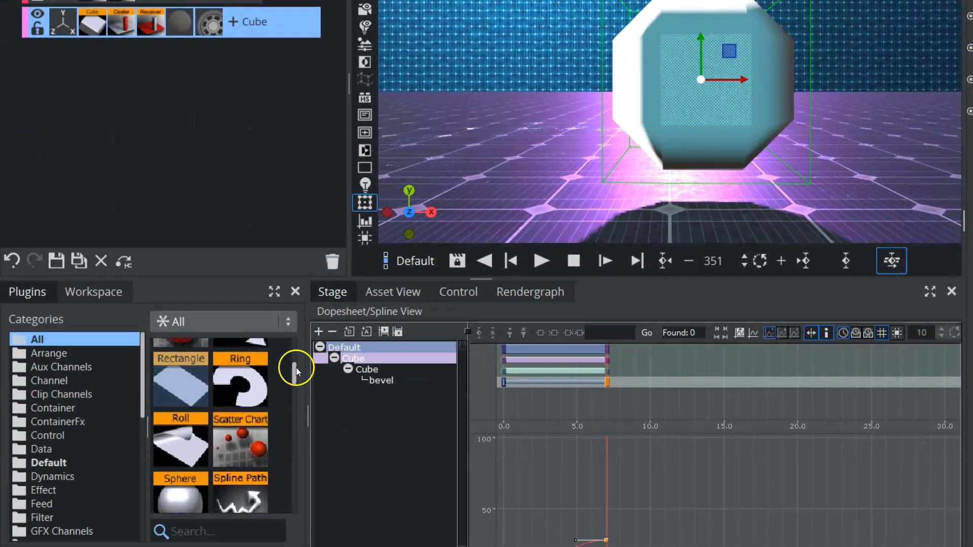
# Step: Add the Alpha plugin to the cube and open its settings
pyautogui.moveTo(294, 370); pyautogui.dragTo(294, 329)
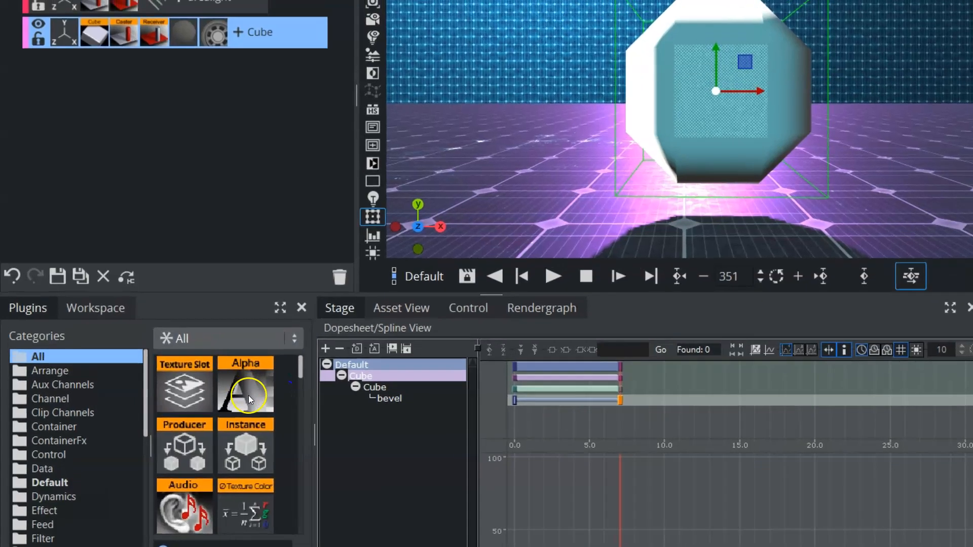
pyautogui.moveTo(249, 395); pyautogui.dragTo(246, 43)
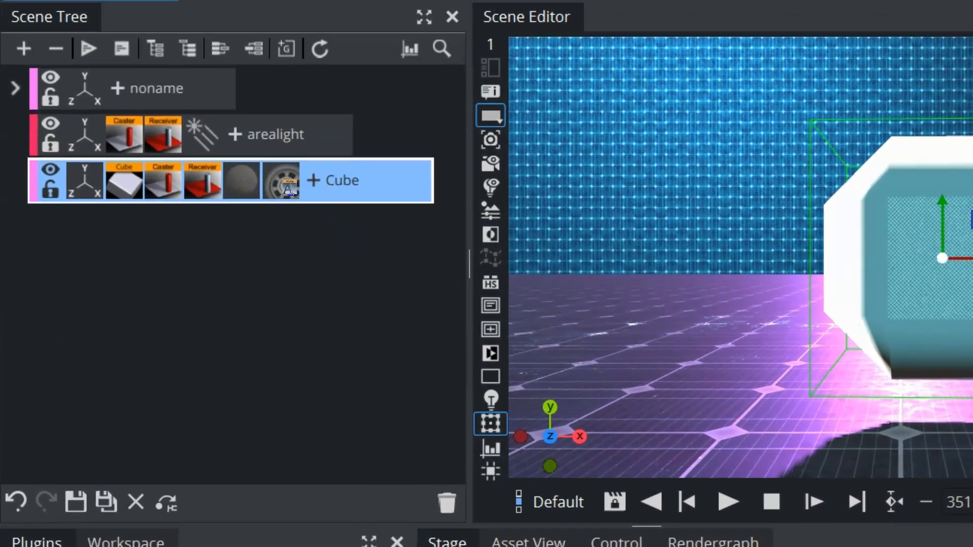
pyautogui.moveTo(291, 186); pyautogui.dragTo(287, 198)
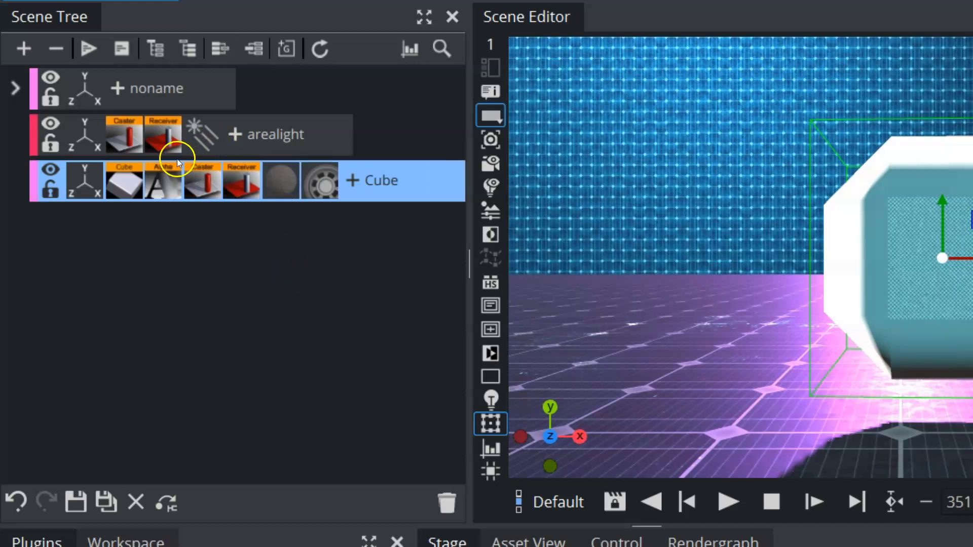
pyautogui.click(162, 181)
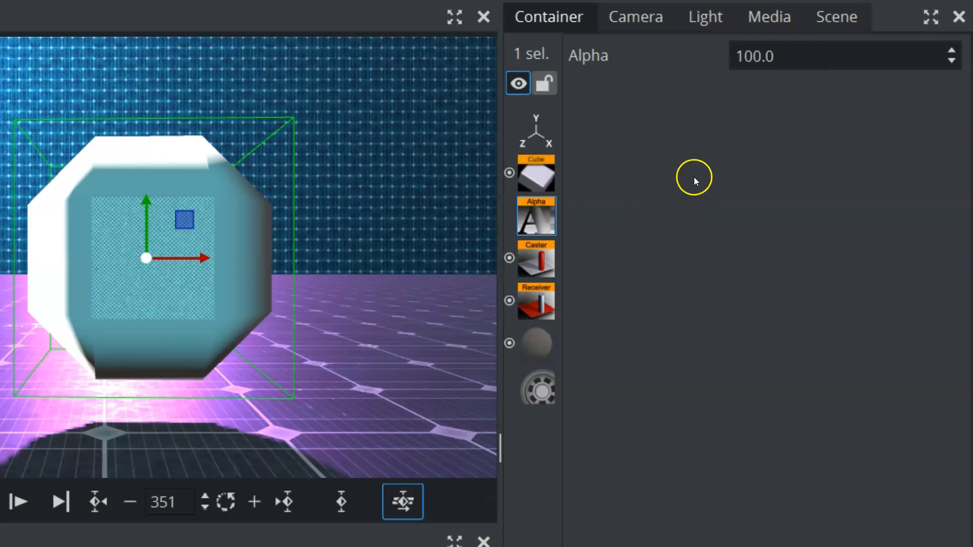
# Step: Keyframe the cube's alpha at 0 on frame 351 and at 100 on a second keyframe
pyautogui.moveTo(800, 56); pyautogui.dragTo(289, 434)
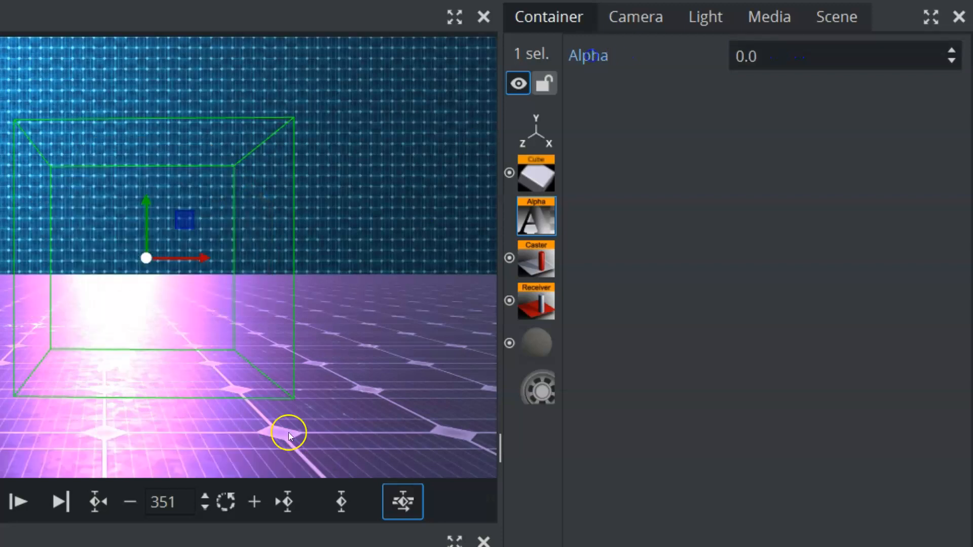
pyautogui.click(313, 503)
pyautogui.moveTo(745, 55); pyautogui.dragTo(810, 55)
pyautogui.click(339, 502)
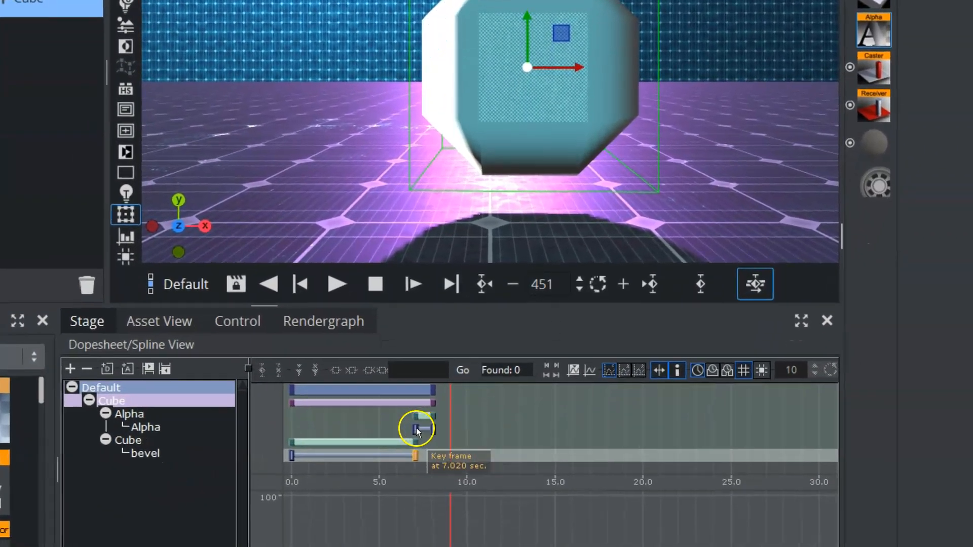
# Step: Edit the alpha channel's first keyframe: name it 12 and set its time to 192, value to 1.1 and angle to -4
pyautogui.moveTo(418, 463); pyautogui.dragTo(360, 463)
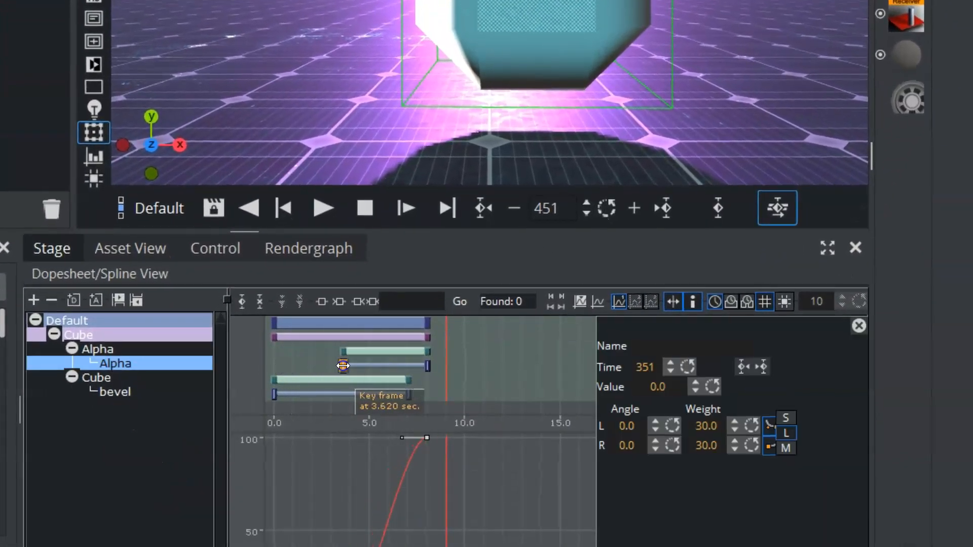
pyautogui.click(357, 364)
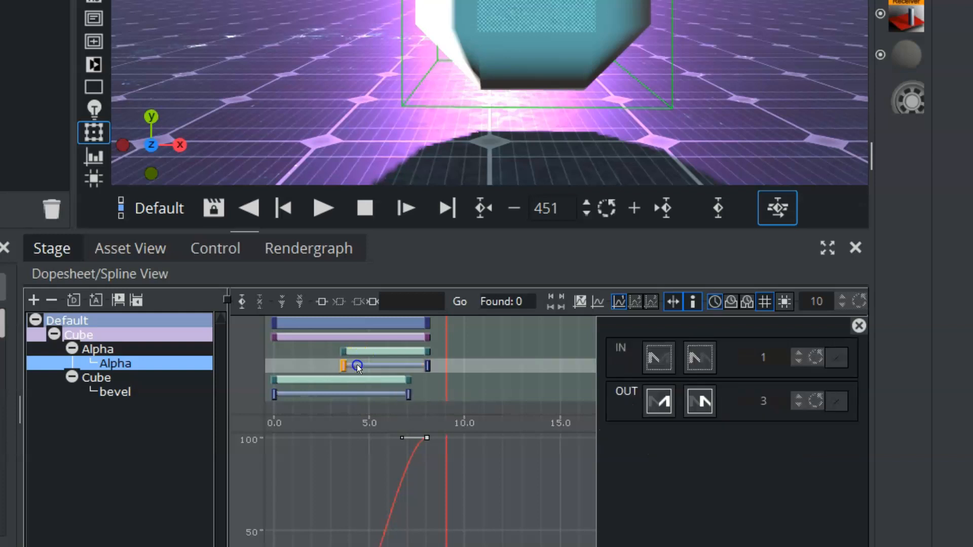
pyautogui.click(342, 365)
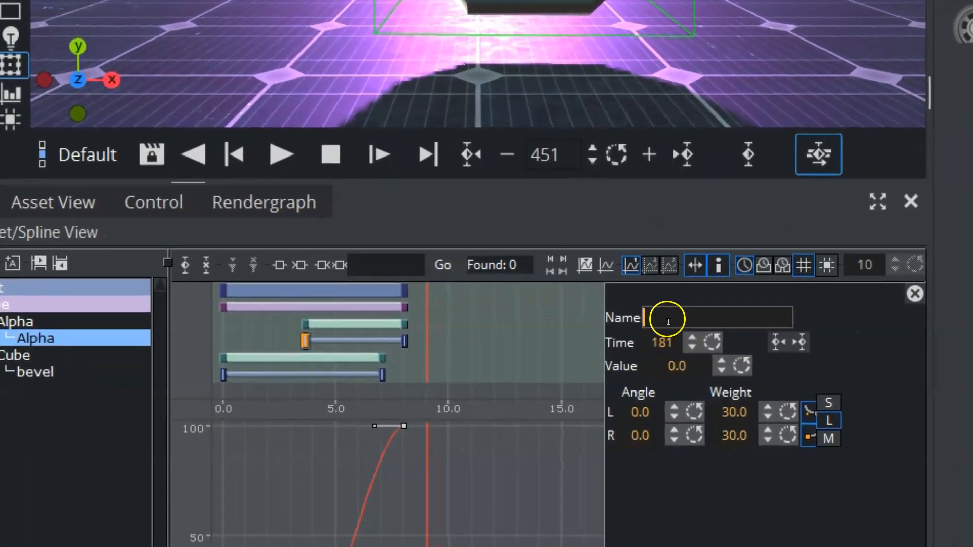
pyautogui.click(650, 340)
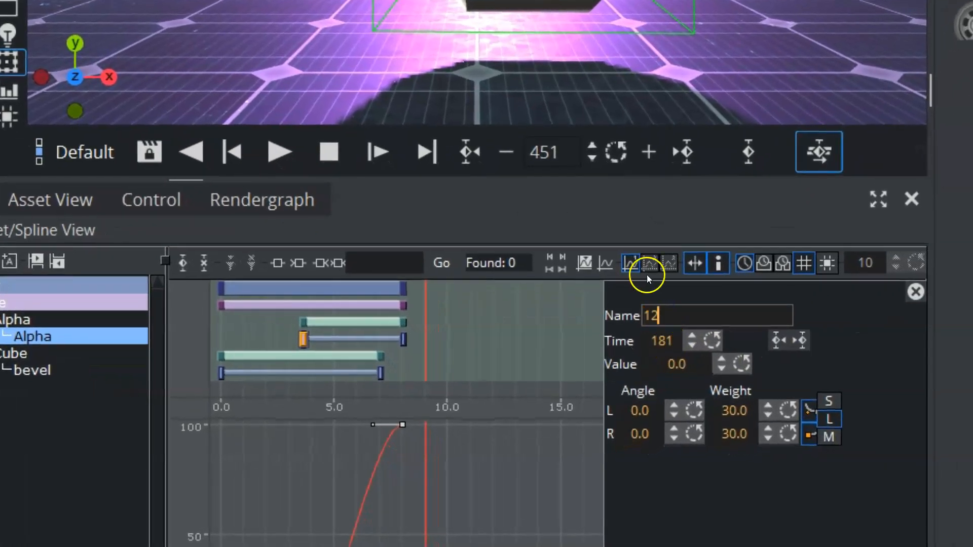
pyautogui.moveTo(646, 348); pyautogui.dragTo(667, 369)
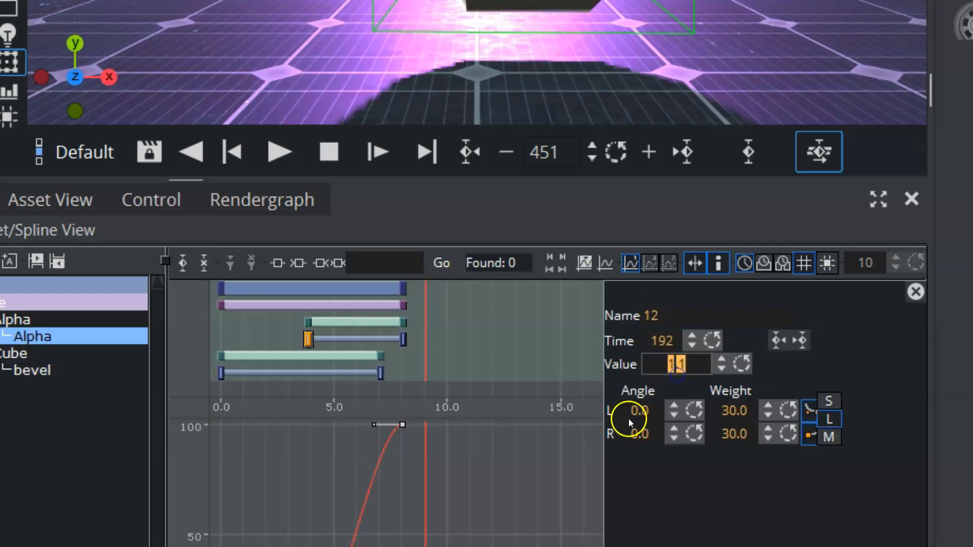
pyautogui.moveTo(637, 413); pyautogui.dragTo(639, 410)
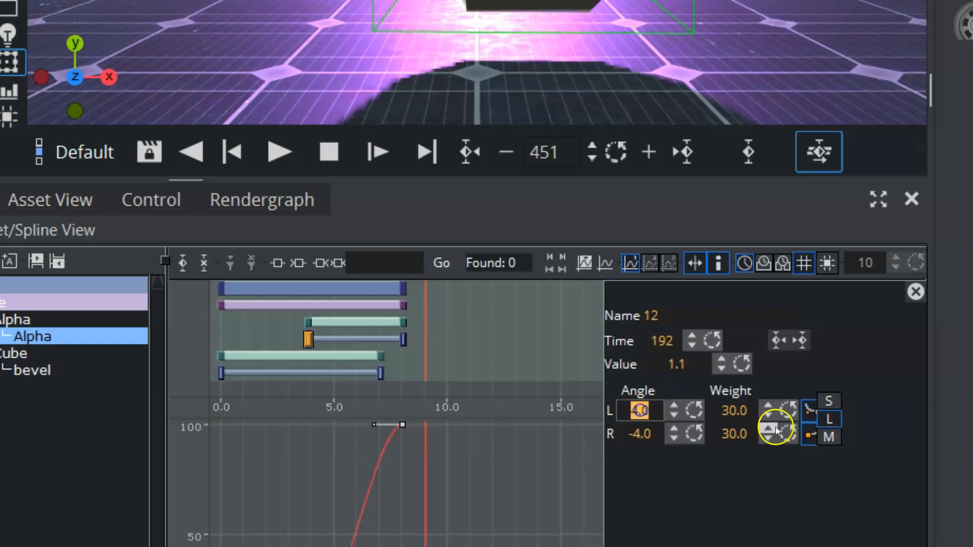
pyautogui.moveTo(730, 410); pyautogui.dragTo(729, 410)
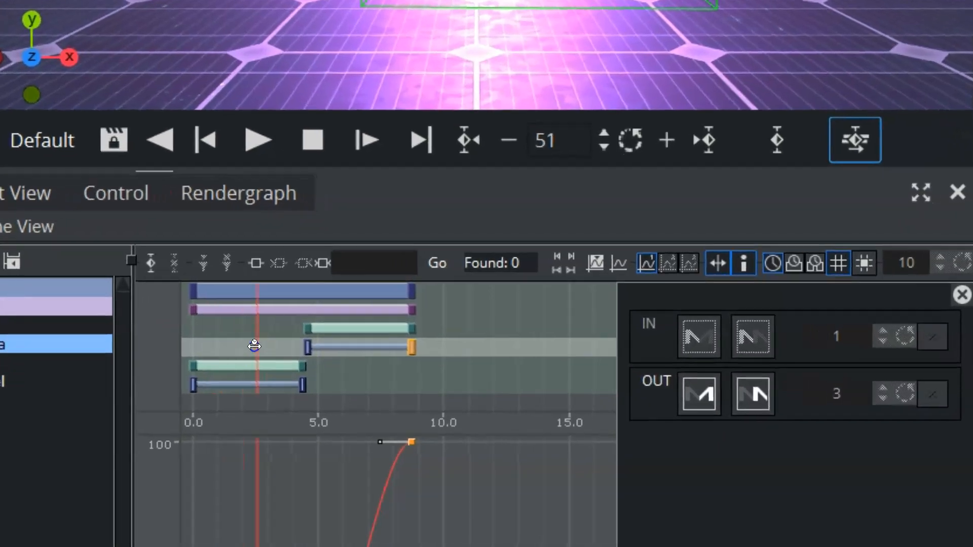
# Step: Rearrange the alpha keyframes so the cube fades out, starting at frame 0 and ending with the bevel animation, and play it back
pyautogui.moveTo(271, 337); pyautogui.dragTo(401, 341)
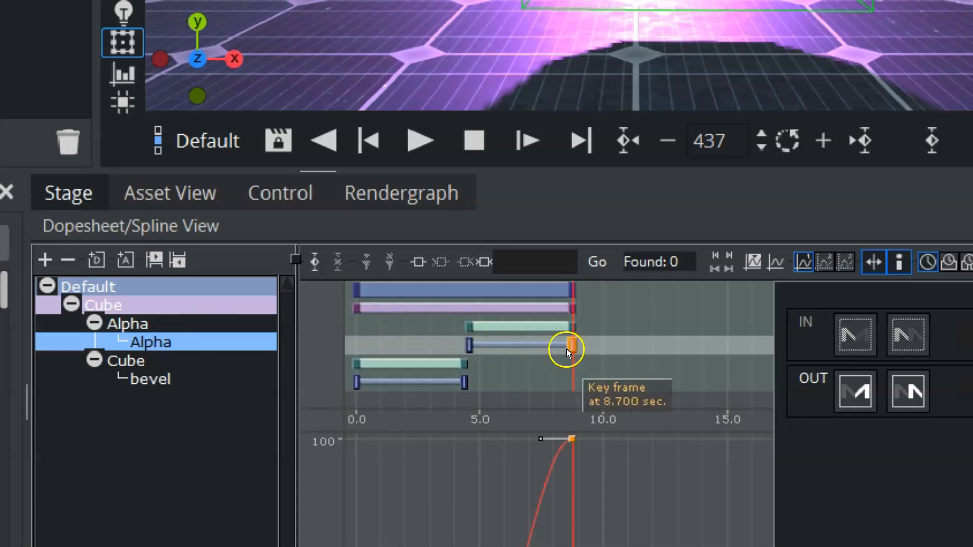
pyautogui.moveTo(570, 346)
pyautogui.mouseDown()
pyautogui.moveTo(417, 344)
pyautogui.moveTo(562, 349)
pyautogui.mouseUp()
pyautogui.moveTo(469, 343)
pyautogui.mouseDown()
pyautogui.moveTo(656, 345)
pyautogui.moveTo(407, 339)
pyautogui.moveTo(464, 345)
pyautogui.mouseUp()
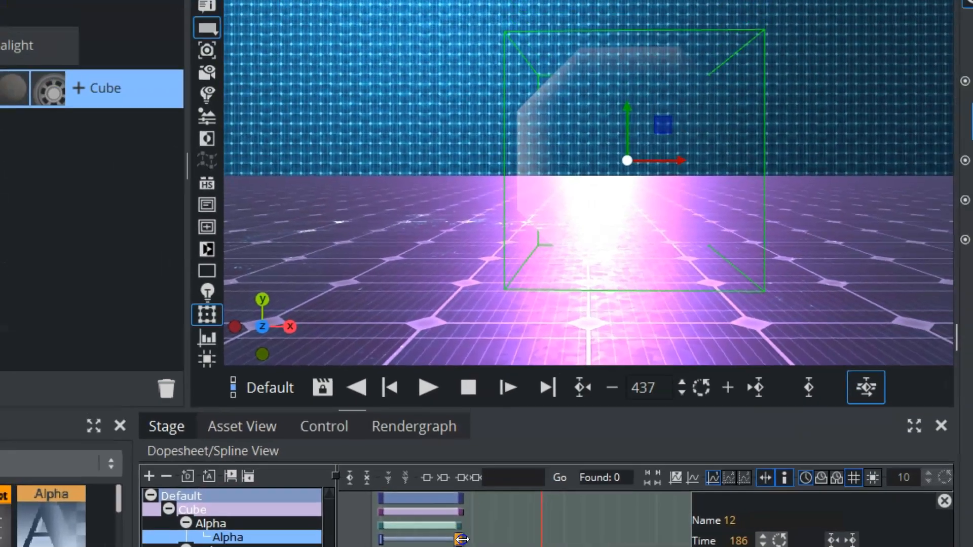
pyautogui.click(386, 545)
pyautogui.click(428, 381)
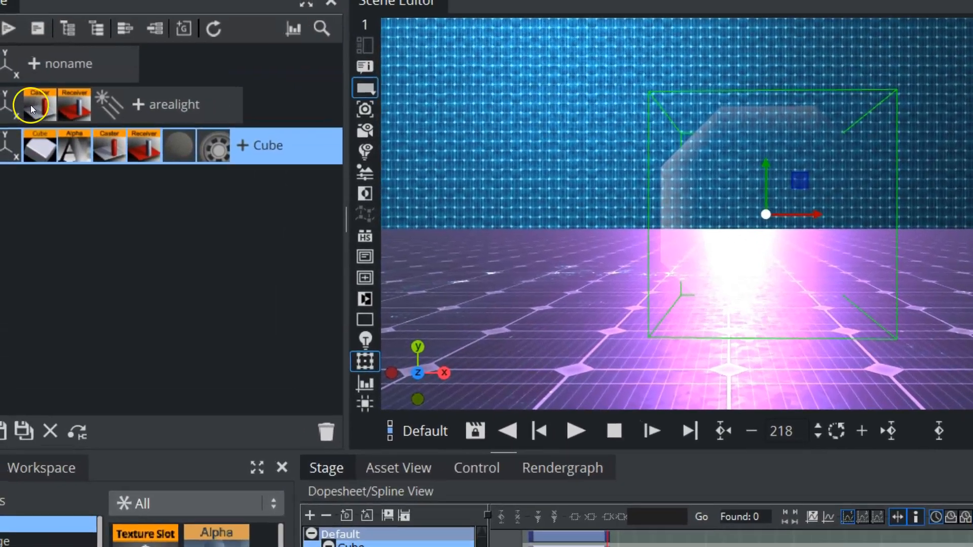
# Step: Keyframe the area light's Y rotation at -328 and at -391, placing the second keyframe on frame 50, and play it back
pyautogui.click(31, 109)
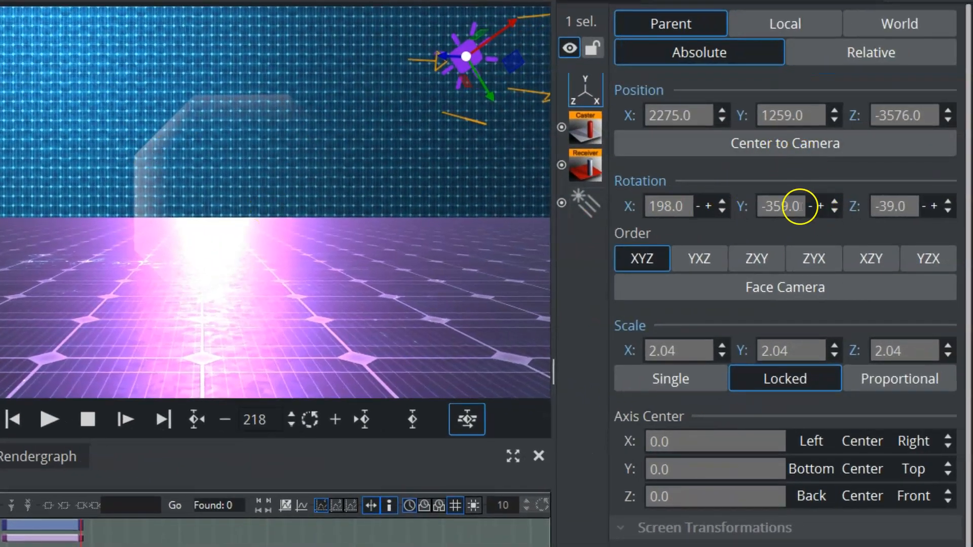
pyautogui.moveTo(782, 206); pyautogui.dragTo(814, 213)
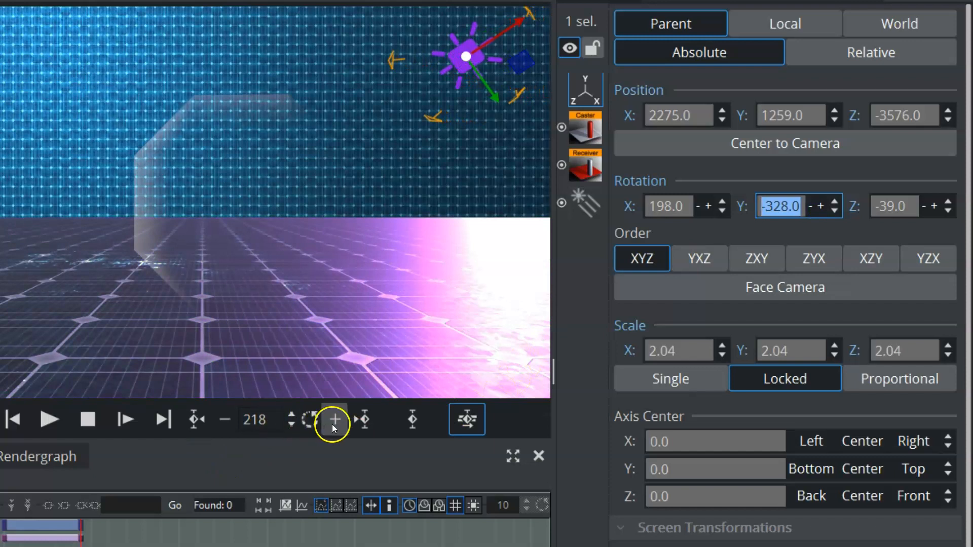
pyautogui.click(307, 420)
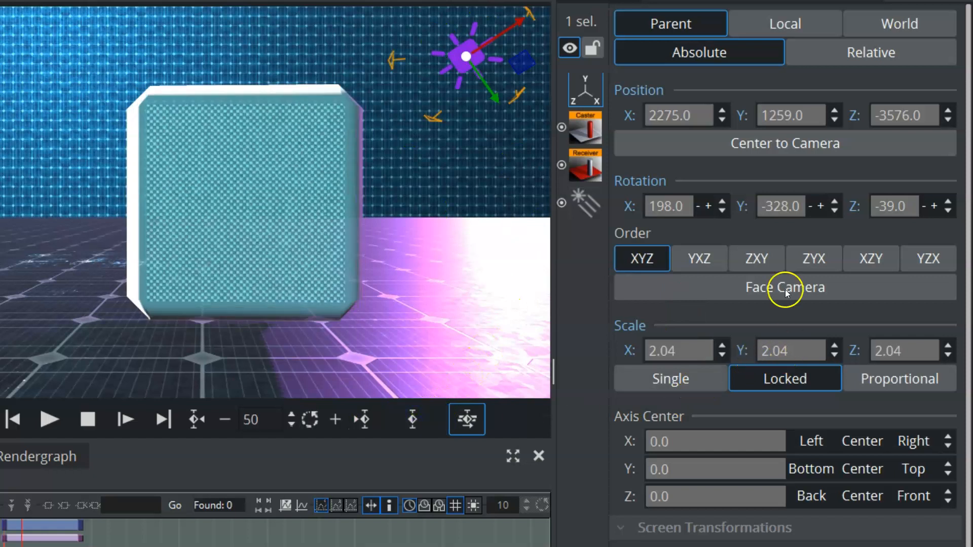
pyautogui.moveTo(771, 203); pyautogui.dragTo(720, 205)
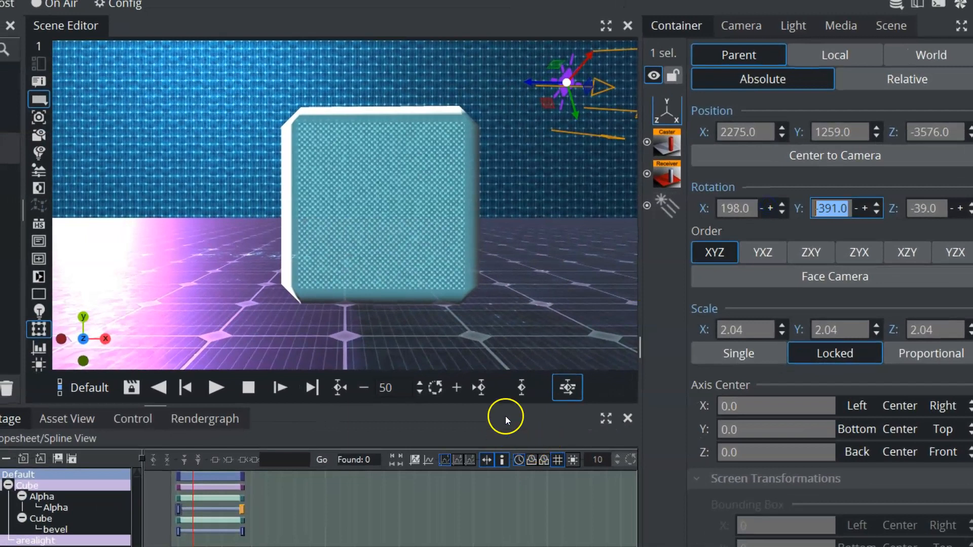
pyautogui.click(212, 391)
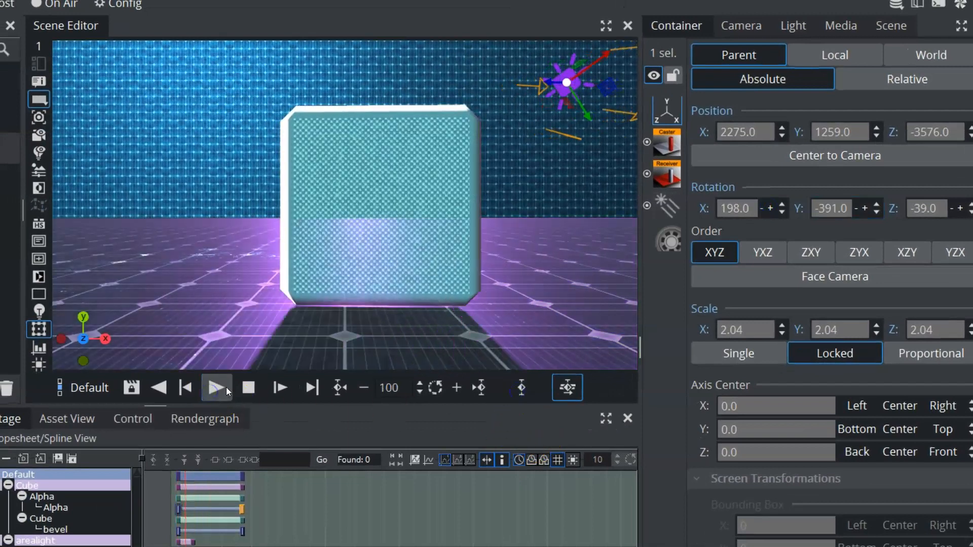
# Step: Move the area light's end rotation keyframe to frame 430
pyautogui.scroll(-1, 294, 508)
pyautogui.moveTo(294, 508); pyautogui.dragTo(311, 477, button='middle')
pyautogui.moveTo(191, 526); pyautogui.dragTo(284, 525)
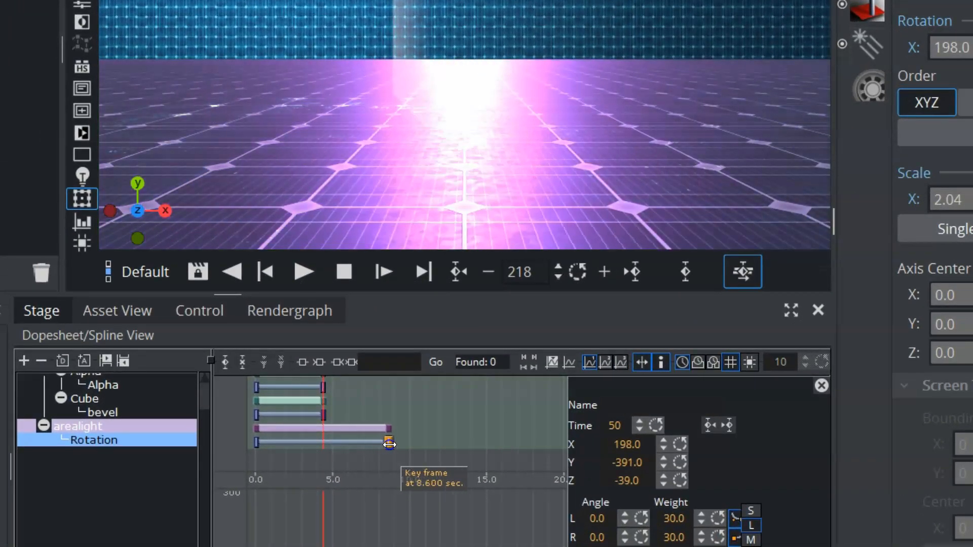
pyautogui.click(336, 441)
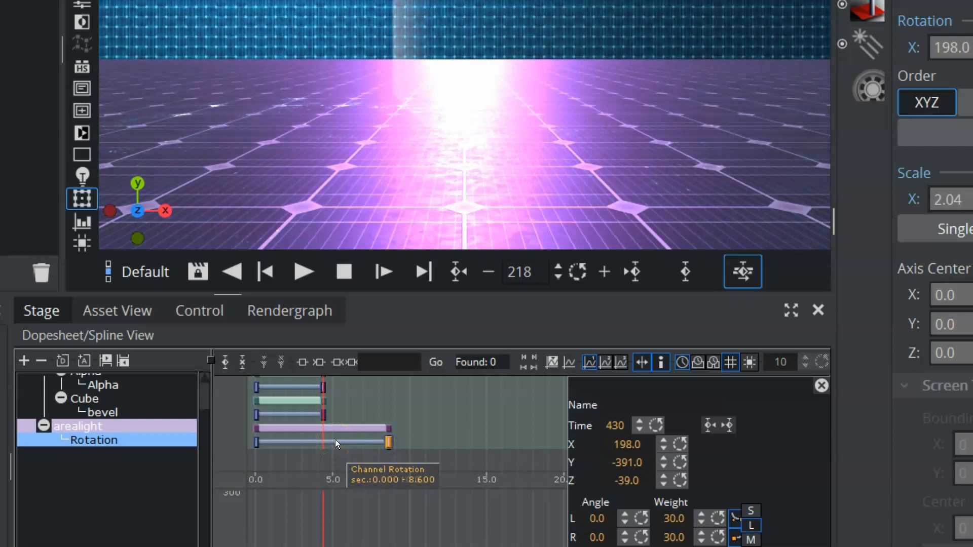
pyautogui.click(665, 446)
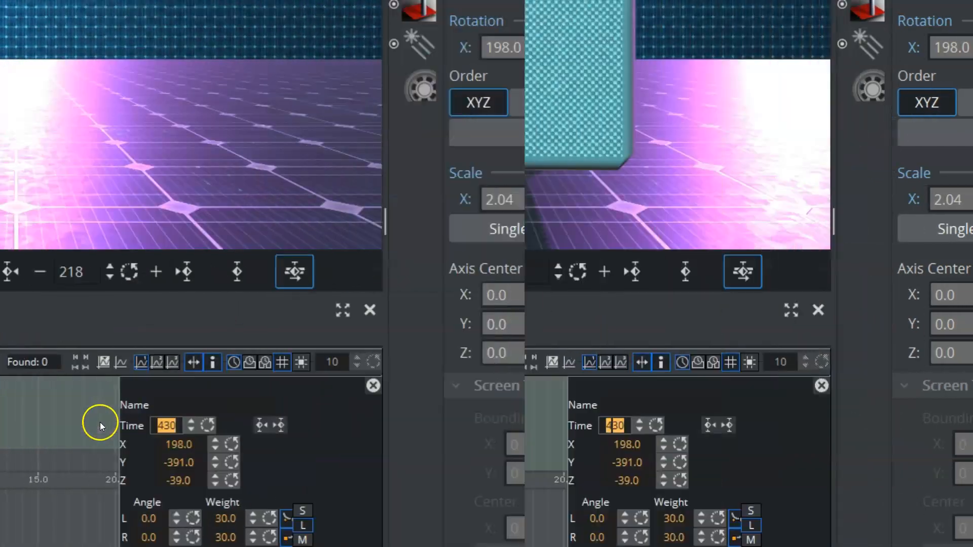
# Step: Delete the alpha channel from the cube's animation
pyautogui.rightClick(101, 423)
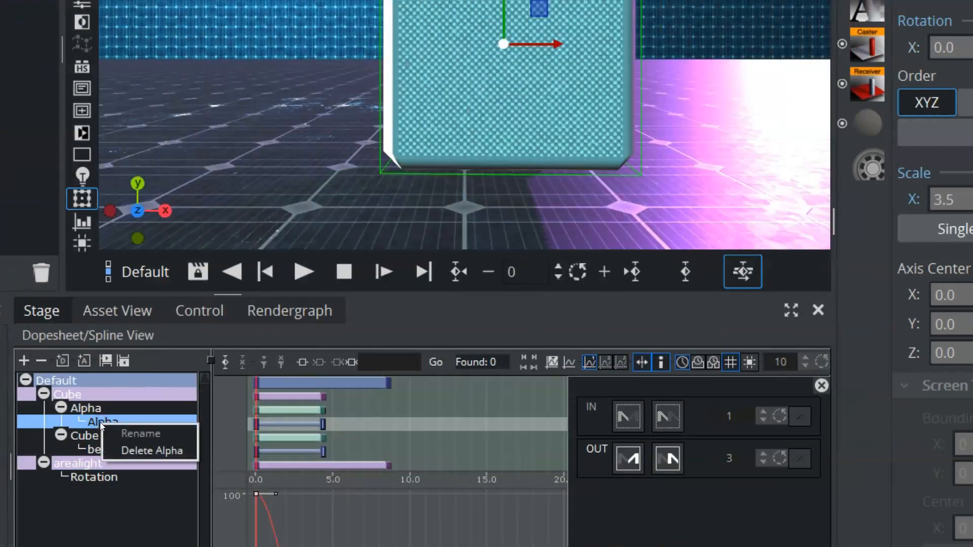
pyautogui.click(137, 450)
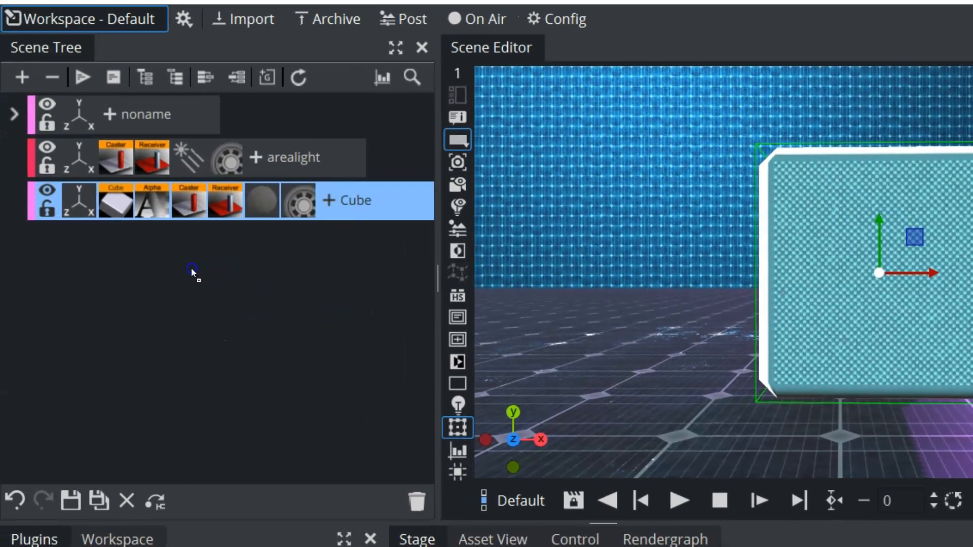
# Step: Duplicate the cube and place the copy to the left of and behind the original
pyautogui.keyDown('ctrl'); pyautogui.moveTo(192, 269); pyautogui.dragTo(191, 269); pyautogui.keyUp('ctrl')
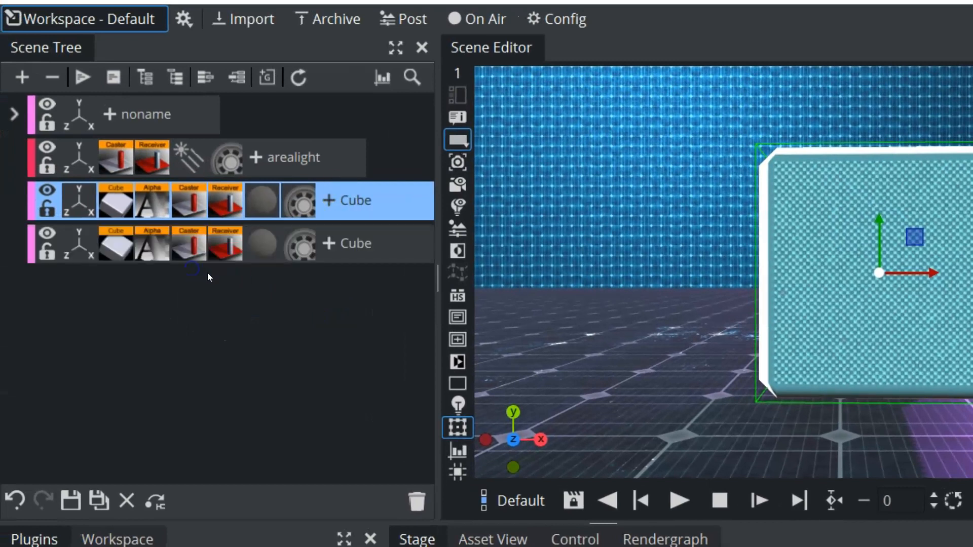
pyautogui.click(79, 235)
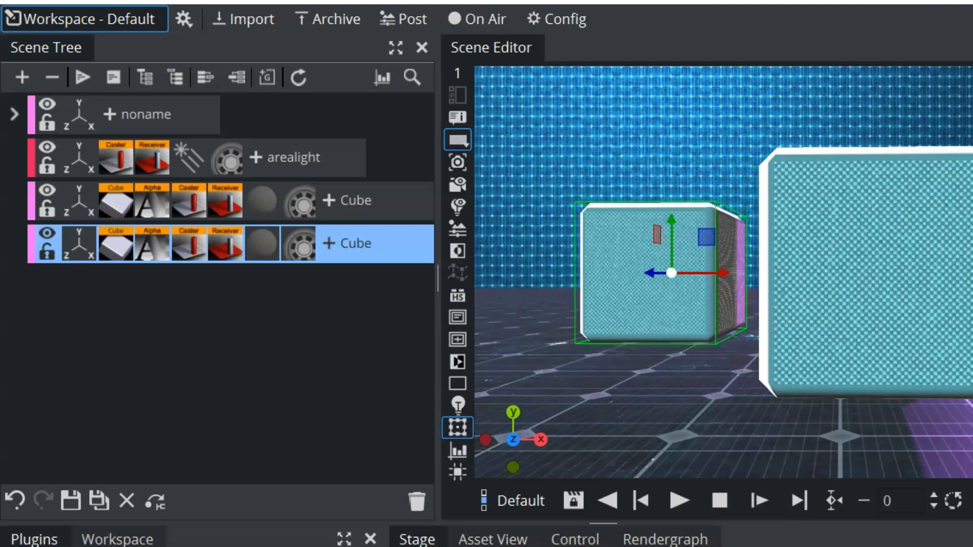
# Step: Keyframe the position of both cubes together, shift them to the right for a second keyframe, and play the animation
pyautogui.keyDown('ctrl'); pyautogui.click(358, 205); pyautogui.keyUp('ctrl')
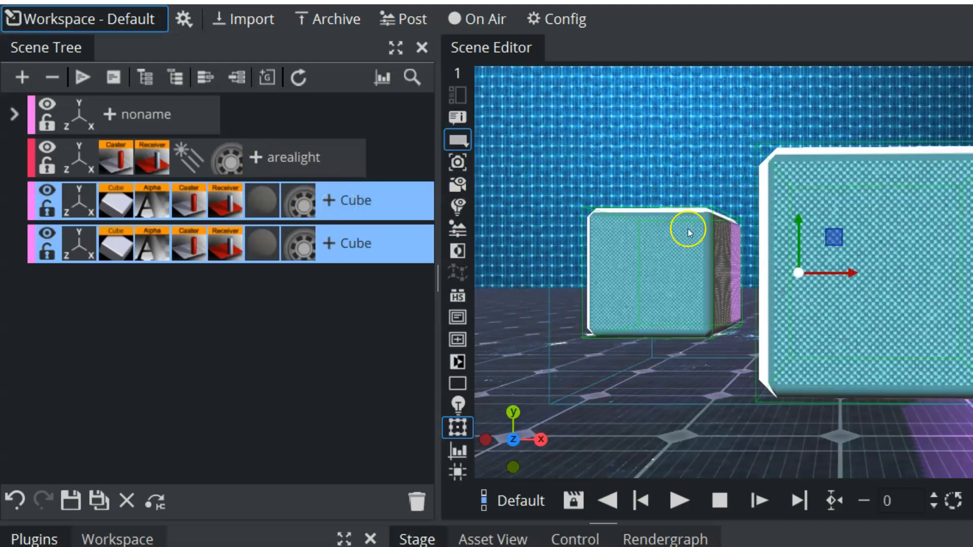
pyautogui.moveTo(894, 502); pyautogui.dragTo(799, 501)
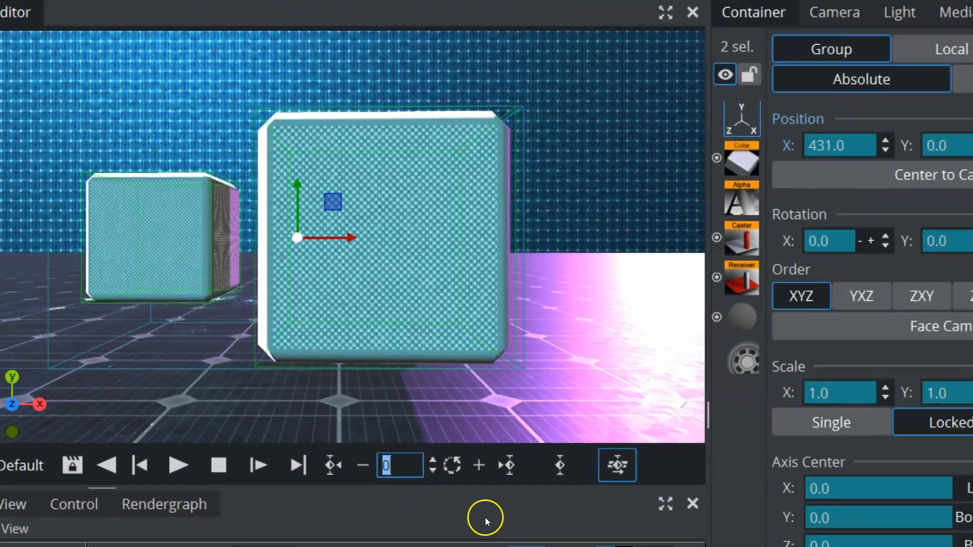
pyautogui.click(356, 465)
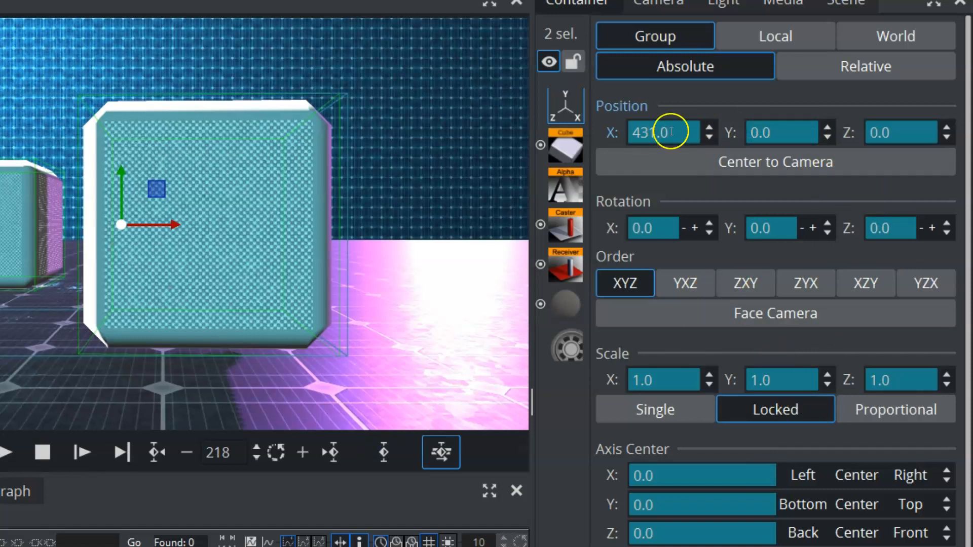
pyautogui.moveTo(643, 131); pyautogui.dragTo(914, 131)
pyautogui.click(393, 450)
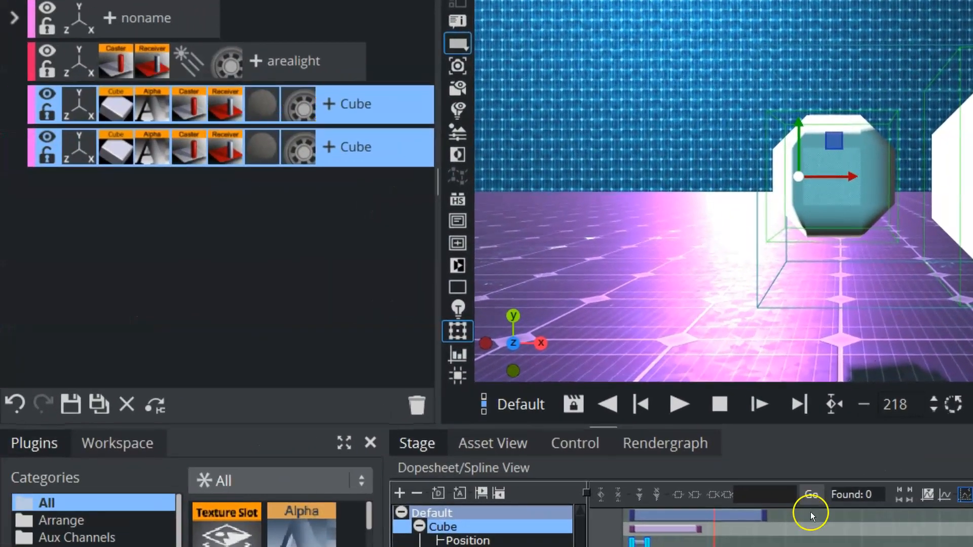
pyautogui.click(692, 405)
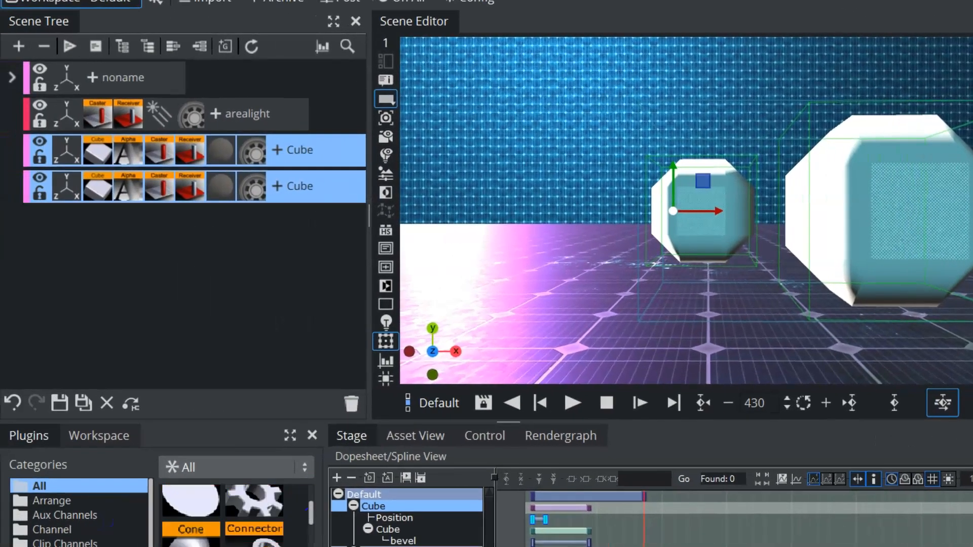
# Step: Add a new cube to the scene and copy the duplicated cube's animation onto it
pyautogui.moveTo(97, 296); pyautogui.dragTo(93, 294)
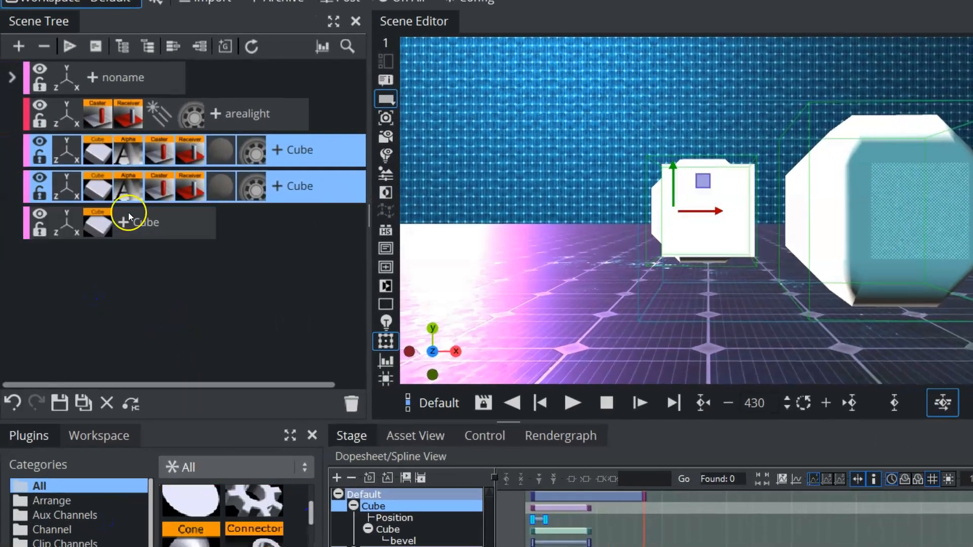
pyautogui.moveTo(251, 183); pyautogui.dragTo(143, 221)
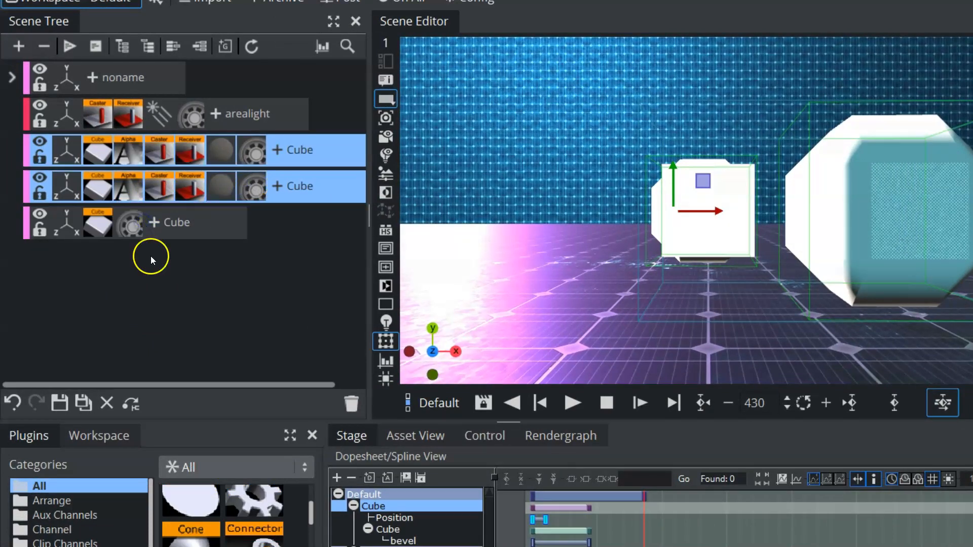
# Step: Play the animation to check the newly added cube, and show only the geometry assets of the Pro folder
pyautogui.click(564, 399)
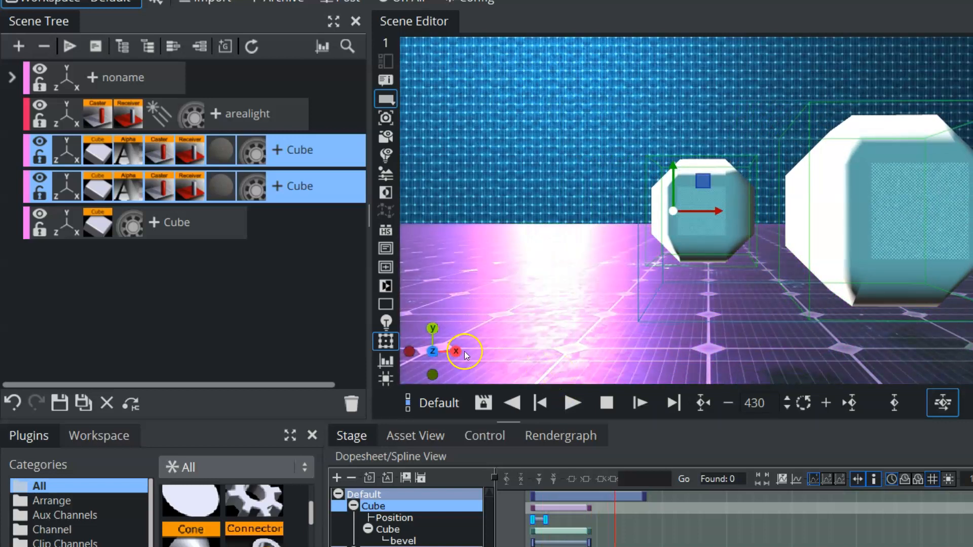
pyautogui.click(71, 228)
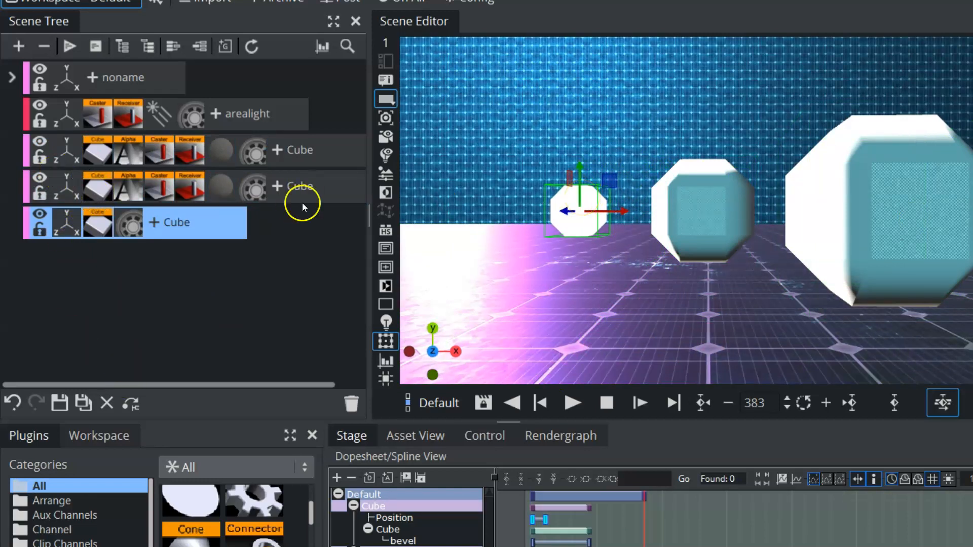
pyautogui.click(401, 436)
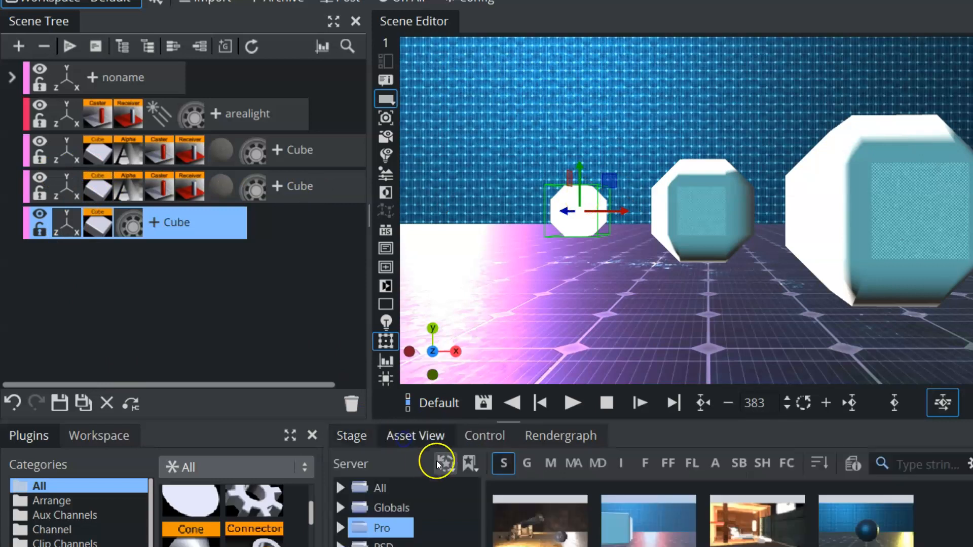
pyautogui.click(526, 464)
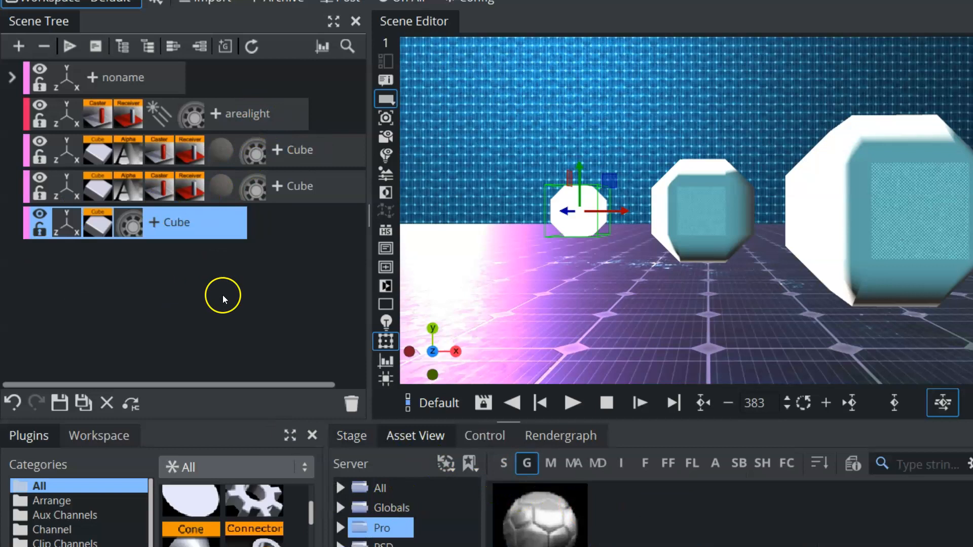
# Step: Group the area light and all three cubes, and merge the group with its actions and events
pyautogui.keyDown('shift'); pyautogui.click(236, 117); pyautogui.keyUp('shift')
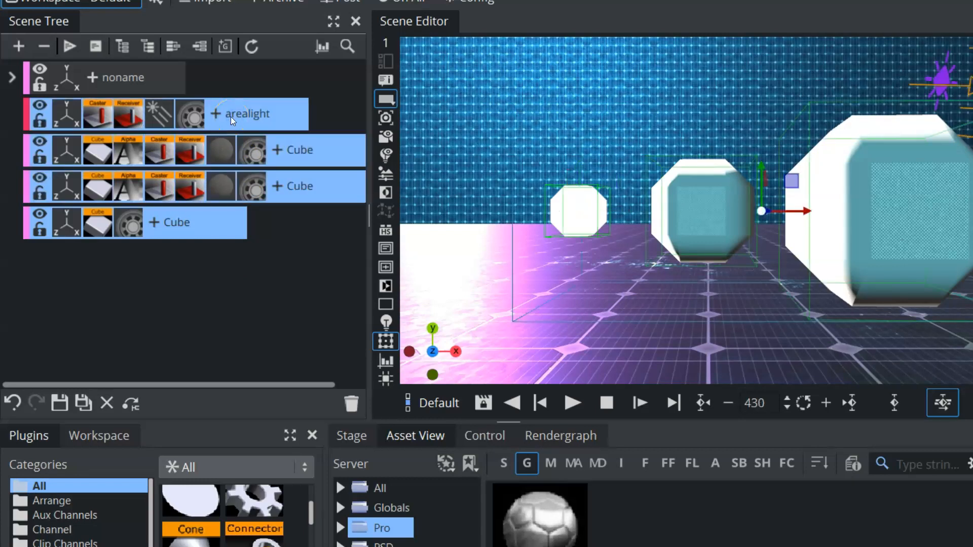
pyautogui.click(119, 43)
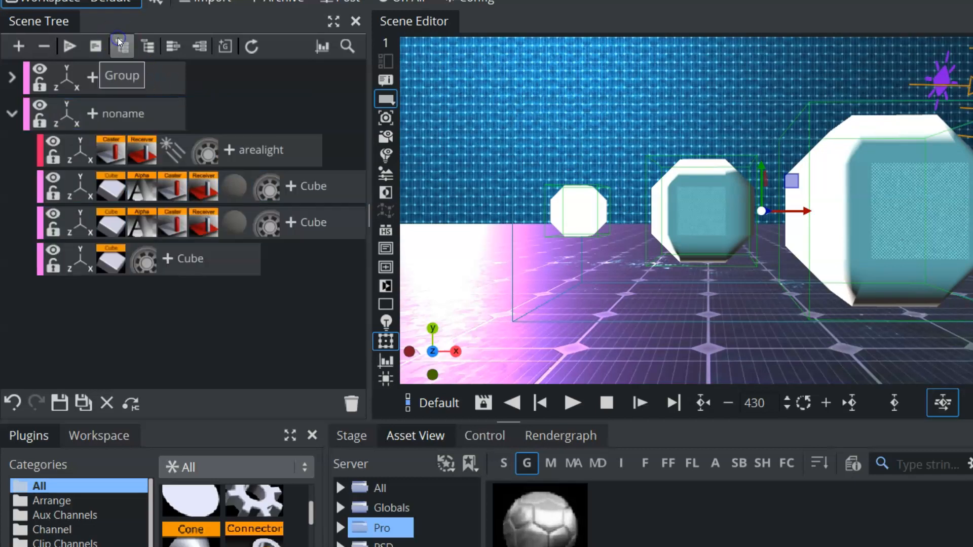
pyautogui.click(128, 110)
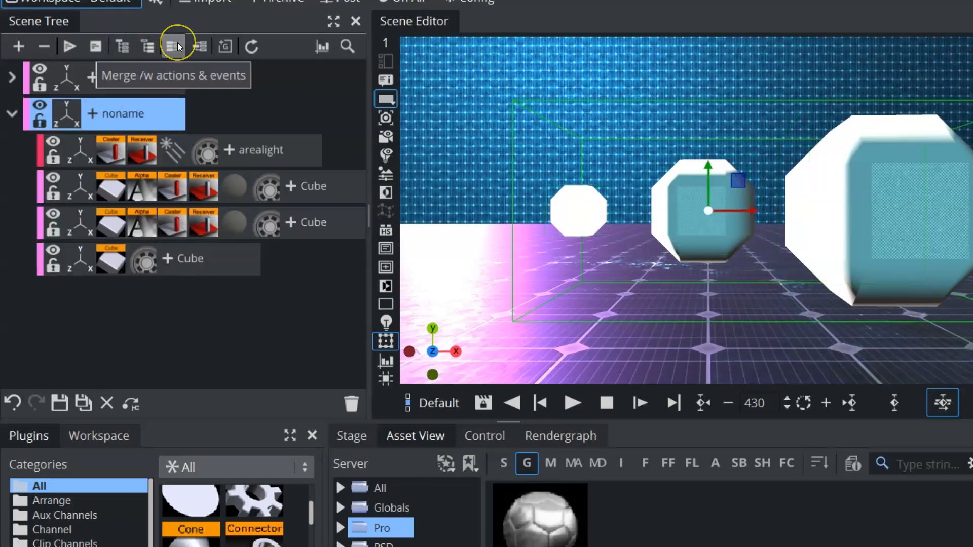
pyautogui.click(177, 45)
# Step: Save the merged group as a new geometry asset named 1 in the Pro folder
pyautogui.click(93, 120)
pyautogui.moveTo(98, 116); pyautogui.dragTo(661, 525)
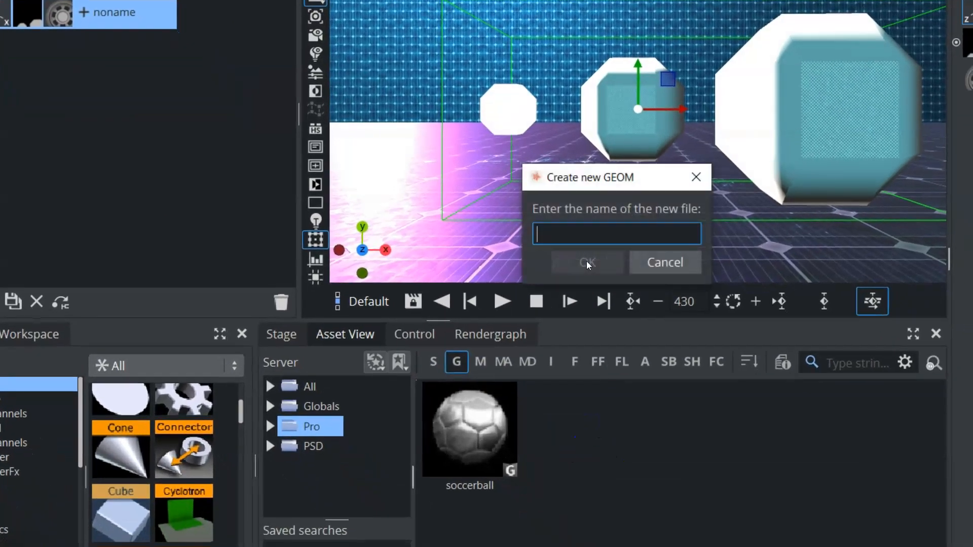
pyautogui.write('1')
pyautogui.click(586, 261)
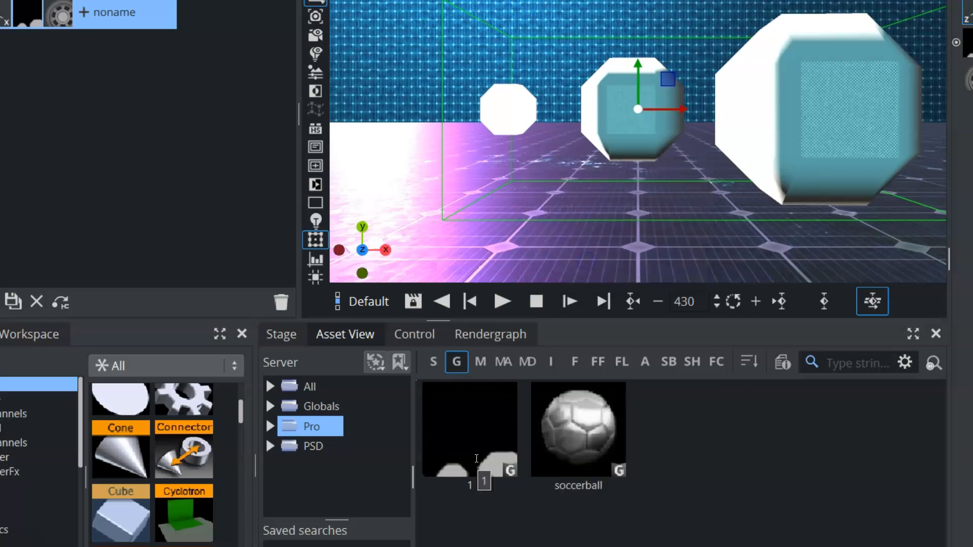